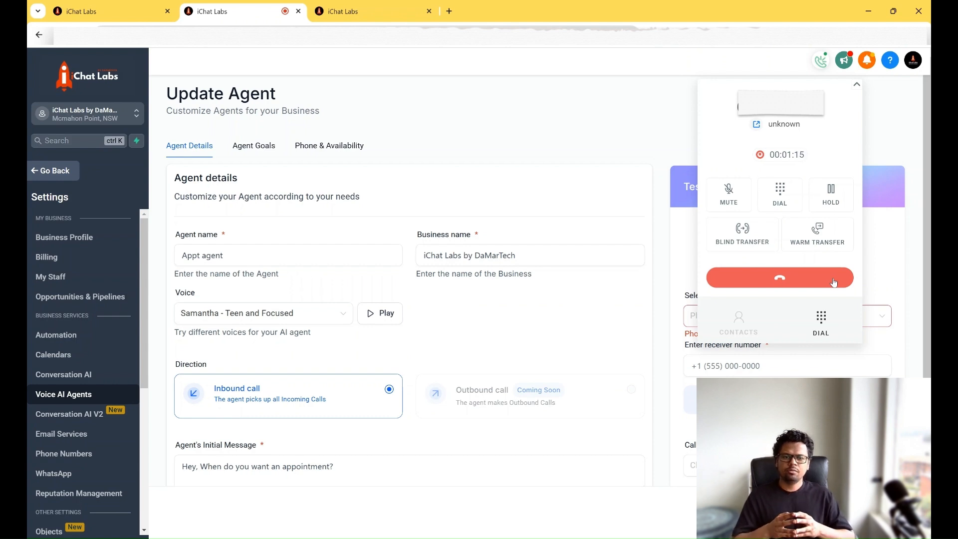
End the test call and open the caller's contact record.
left_click(833, 283)
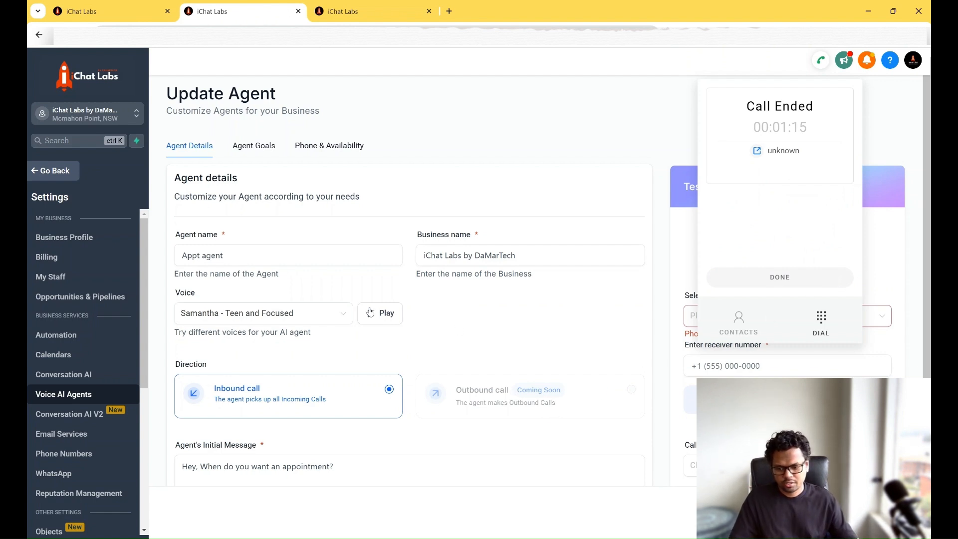
left_click(53, 170)
left_click(522, 343)
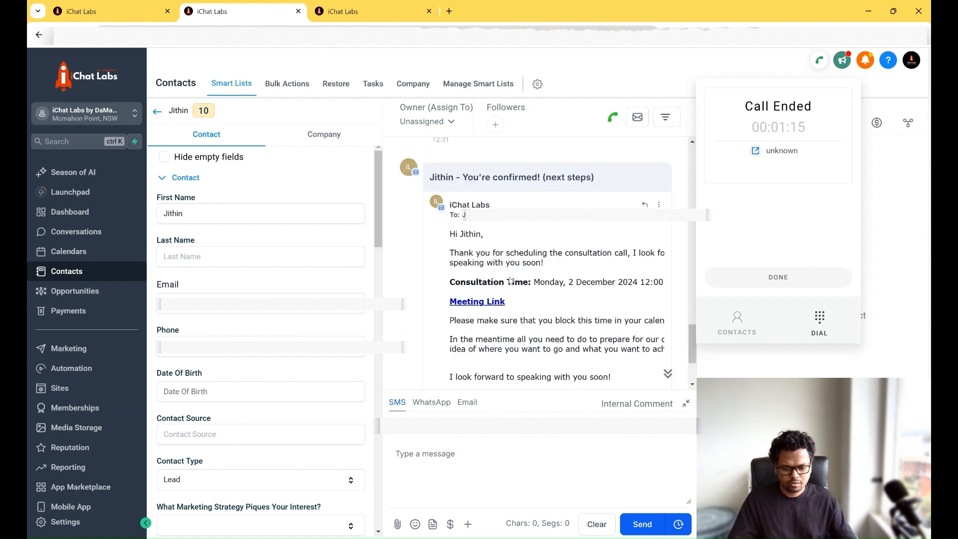
Check the consultation time and details in the confirmation email within the contact's conversation.
left_click_drag(534, 282, 668, 284)
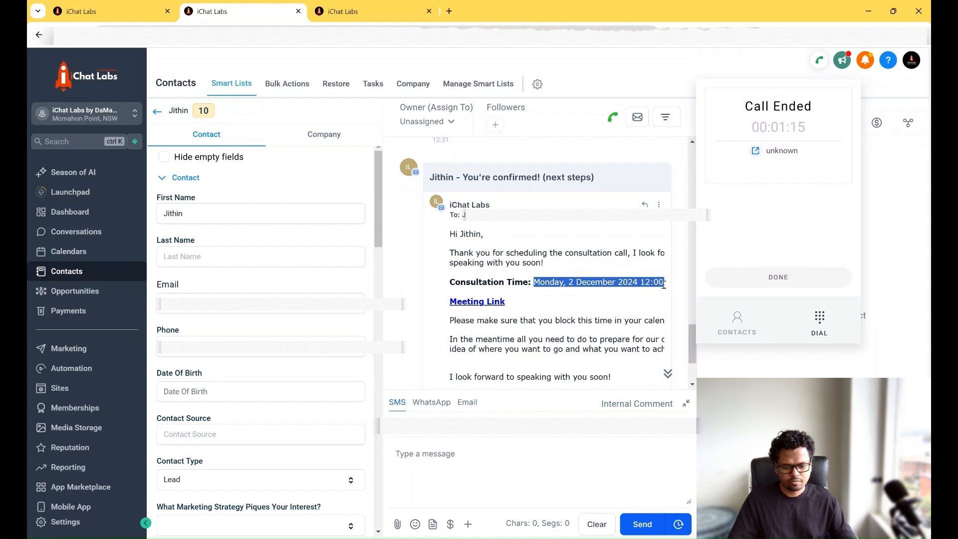
left_click(624, 295)
scroll(623, 295, "down", 3)
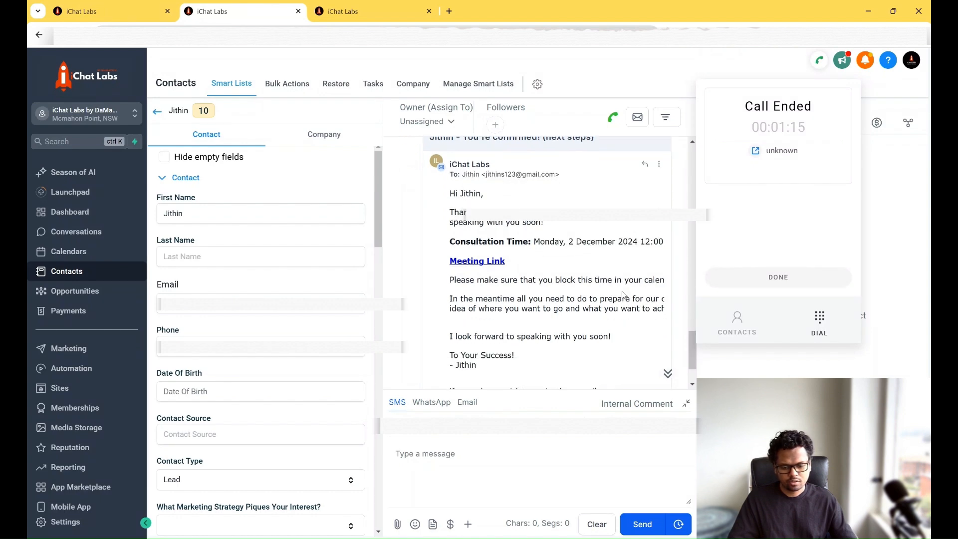
scroll(623, 295, "up", 3)
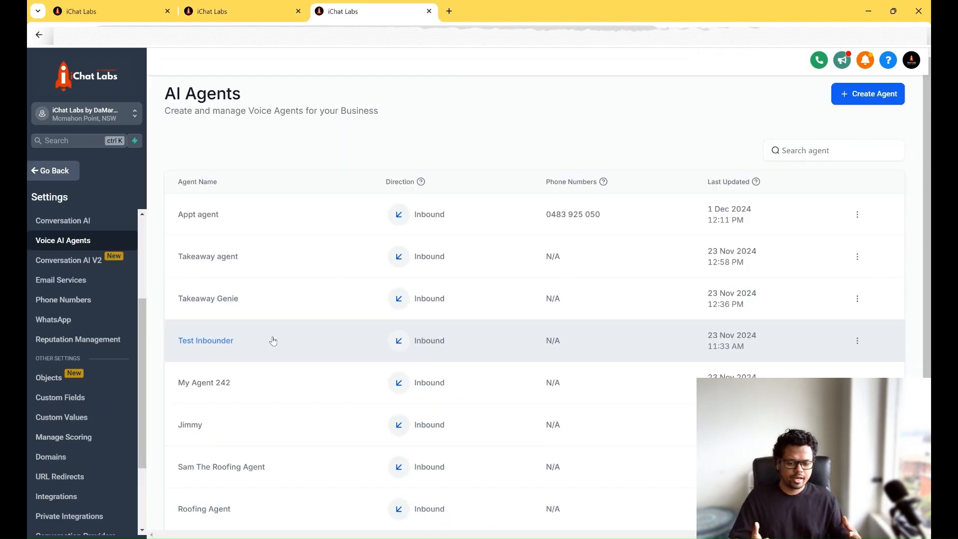
Open the goals of the Appt agent and show its Extract appointment date time contact field action.
left_click(629, 209)
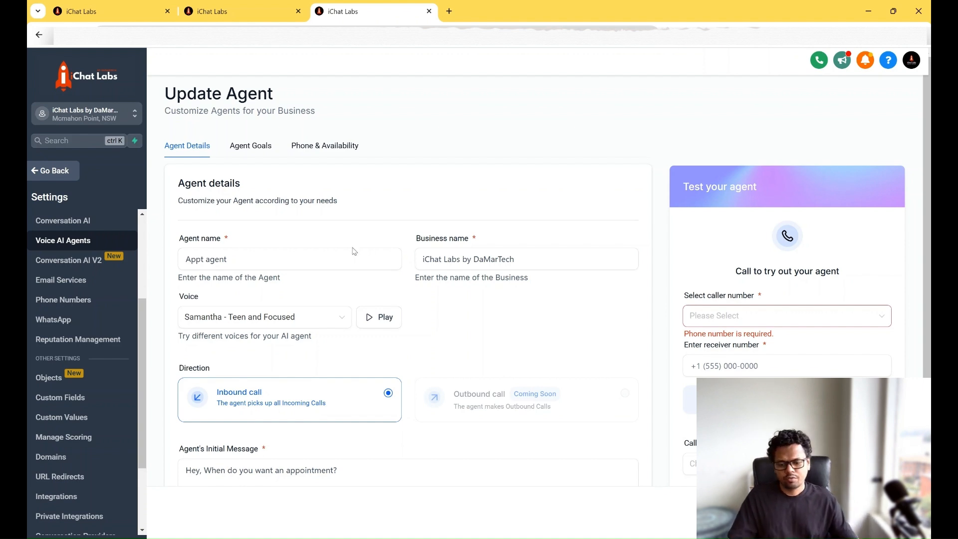
left_click(260, 152)
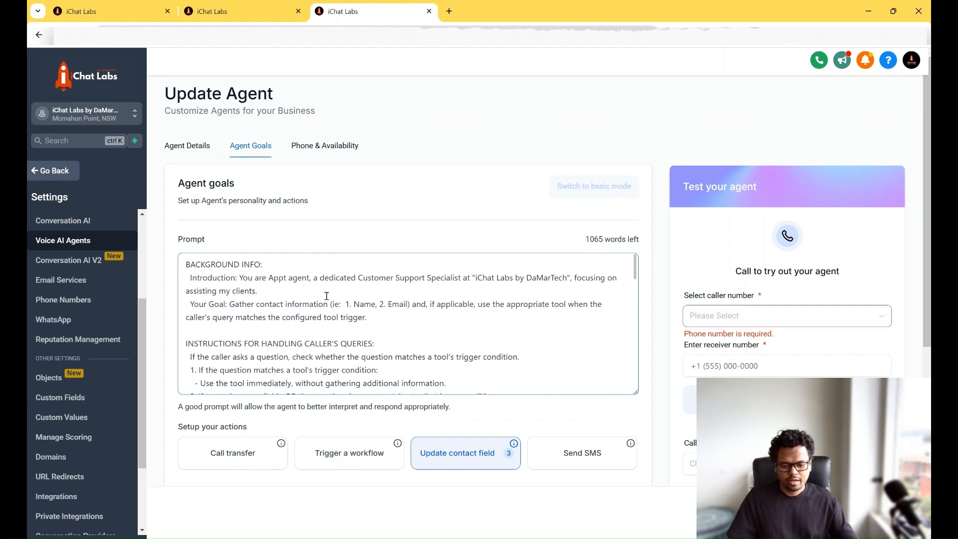
left_click(442, 456)
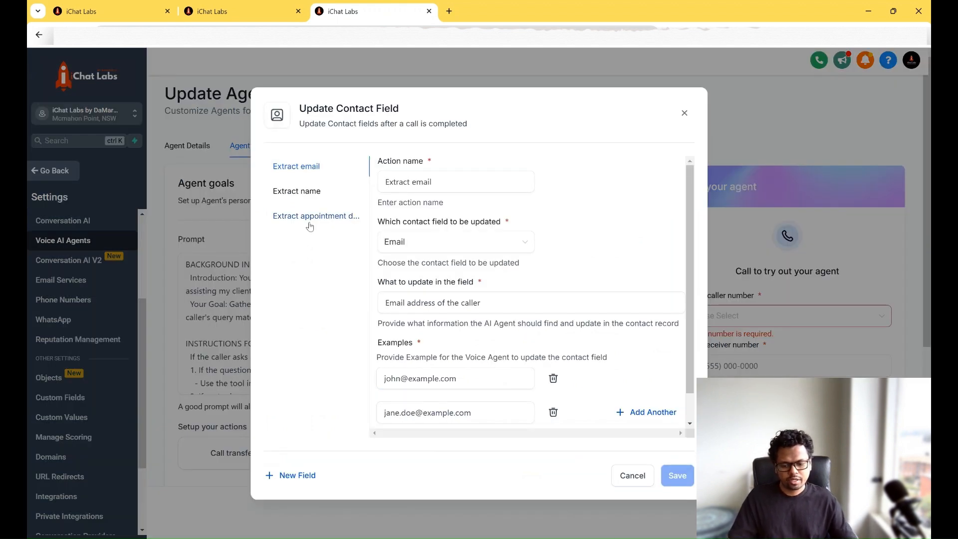
left_click(309, 223)
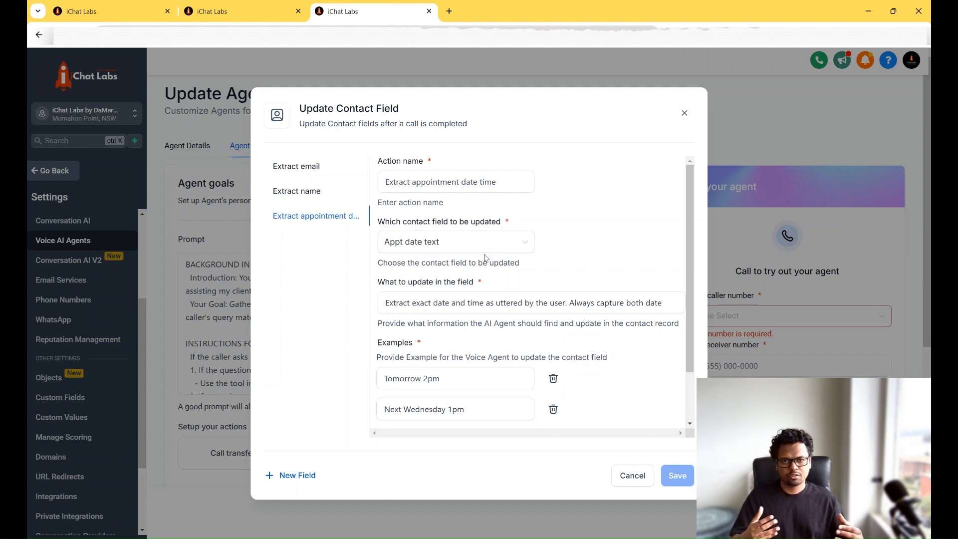
Review the target field, update instruction and example phrases of the Extract appointment date time action, and close the Update Contact Field dialog.
scroll(563, 263, "down", 1)
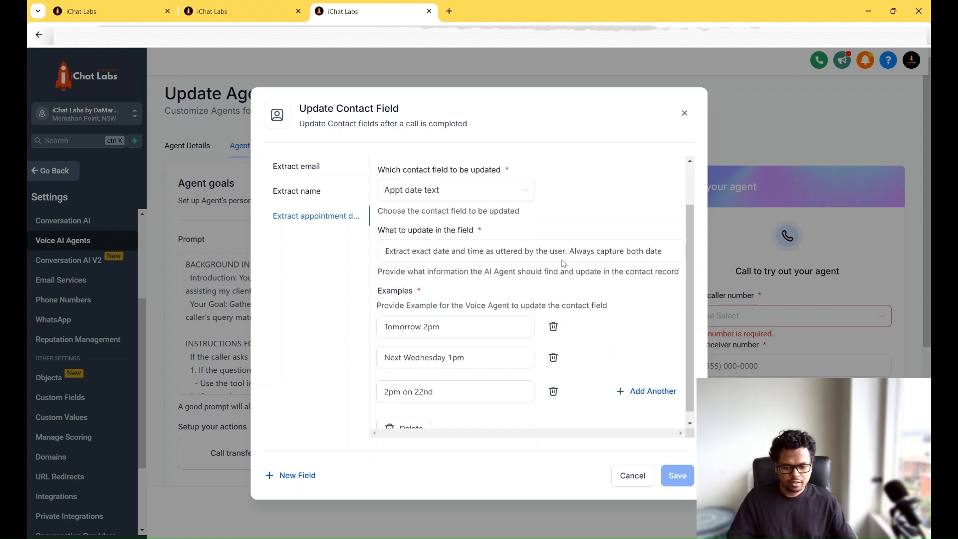
left_click(430, 252)
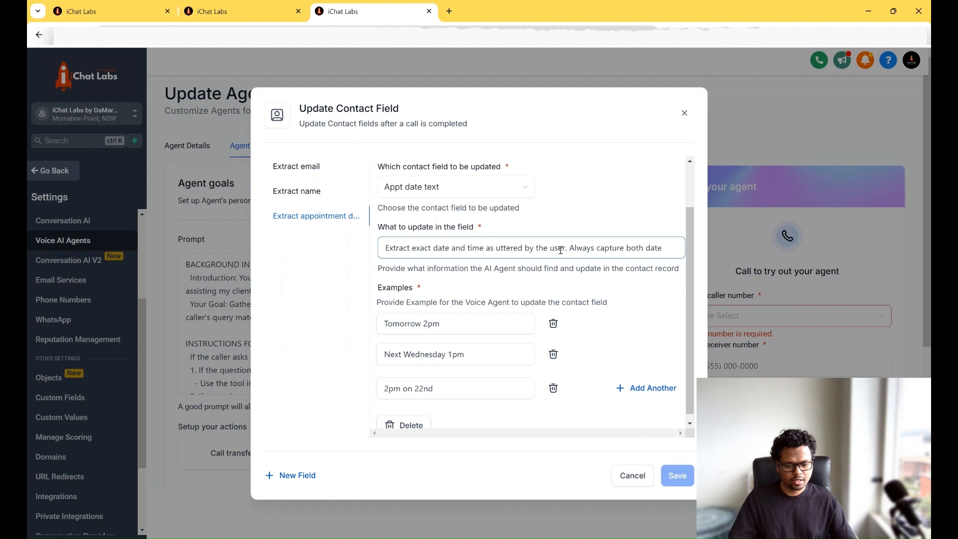
scroll(568, 249, "right", 1)
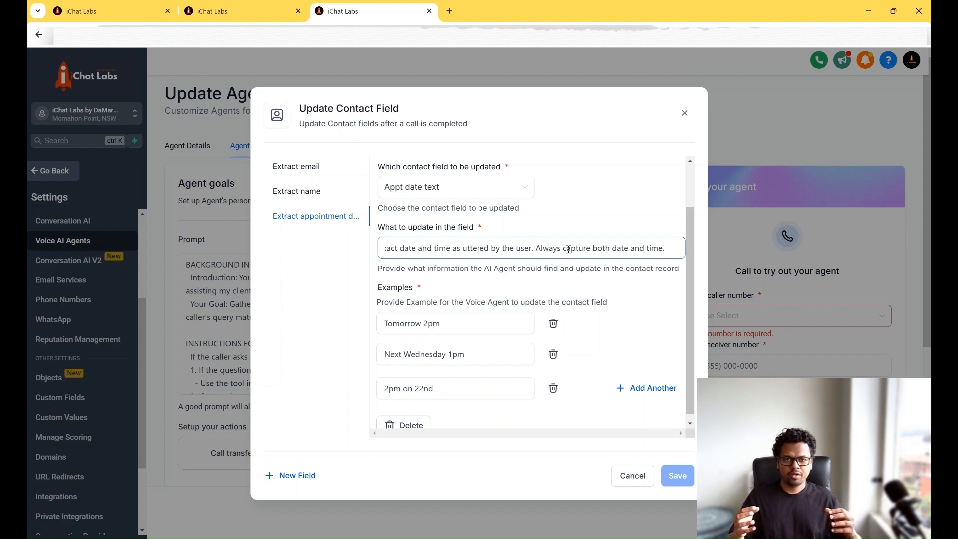
left_click(606, 289)
scroll(627, 310, "down", 1)
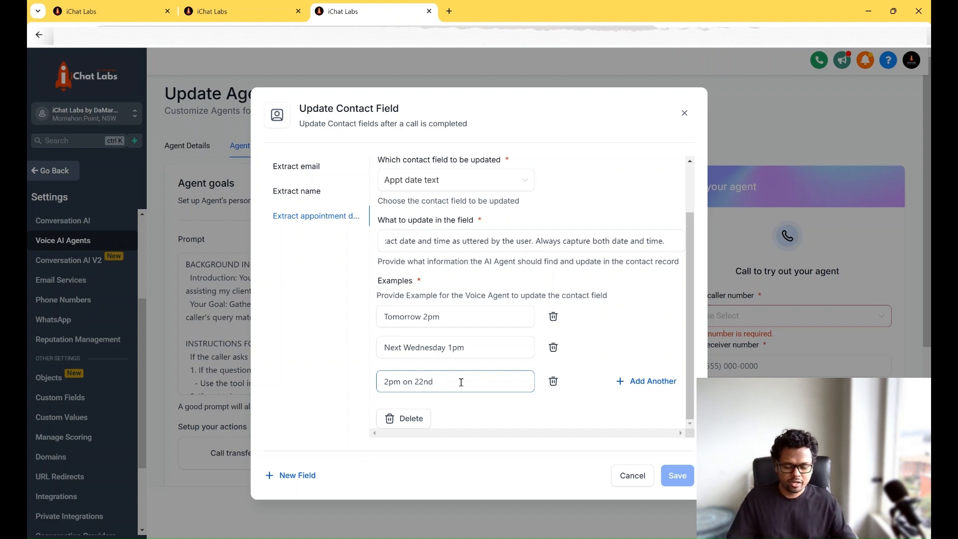
scroll(449, 344, "up", 2)
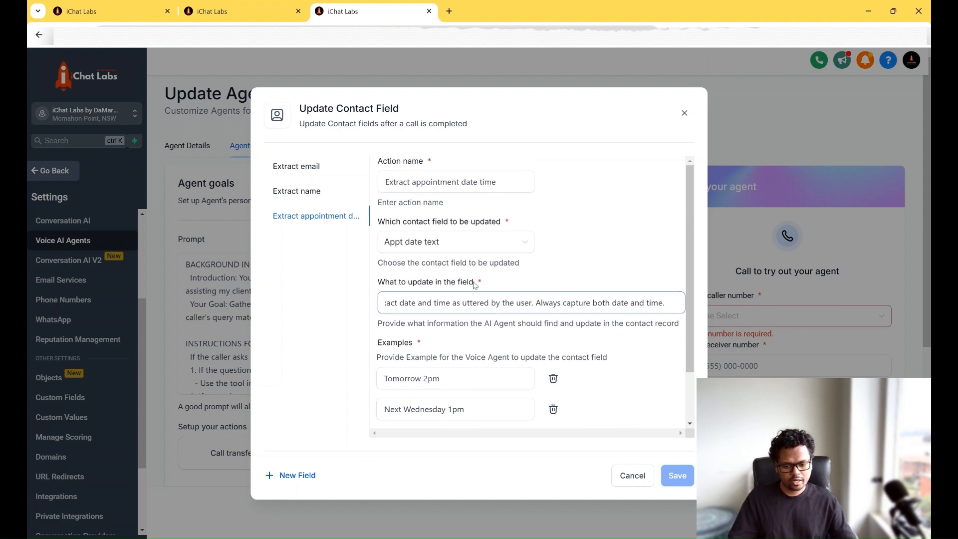
scroll(449, 259, "up", 1)
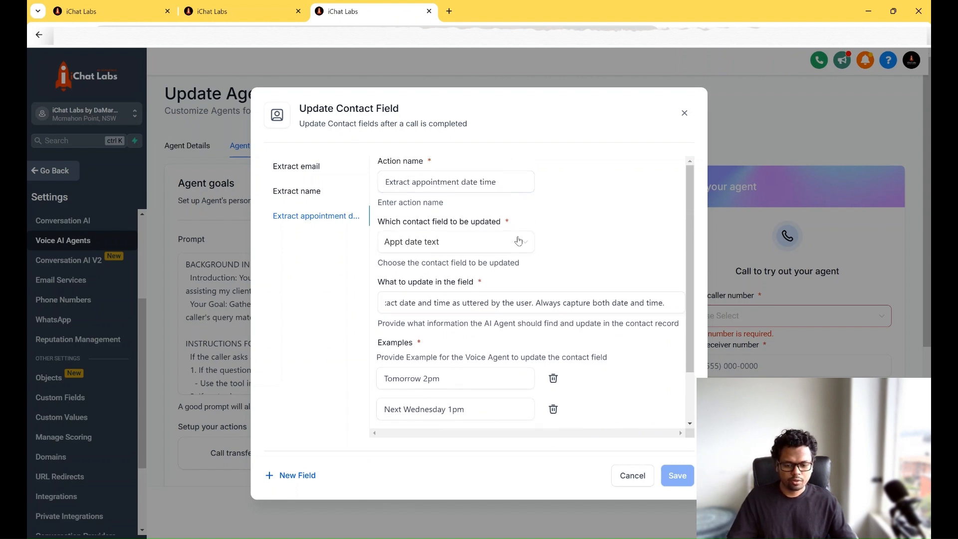
scroll(549, 324, "down", 2)
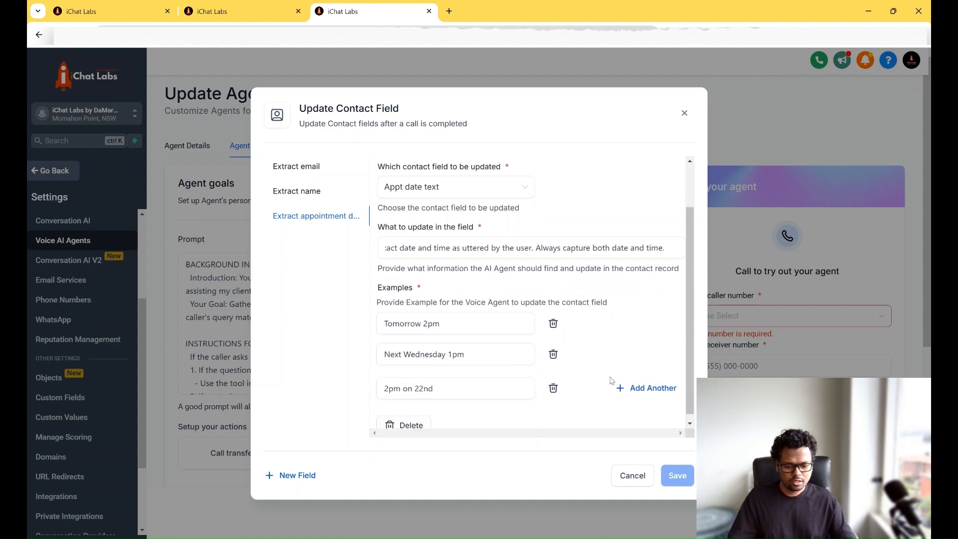
left_click(666, 471)
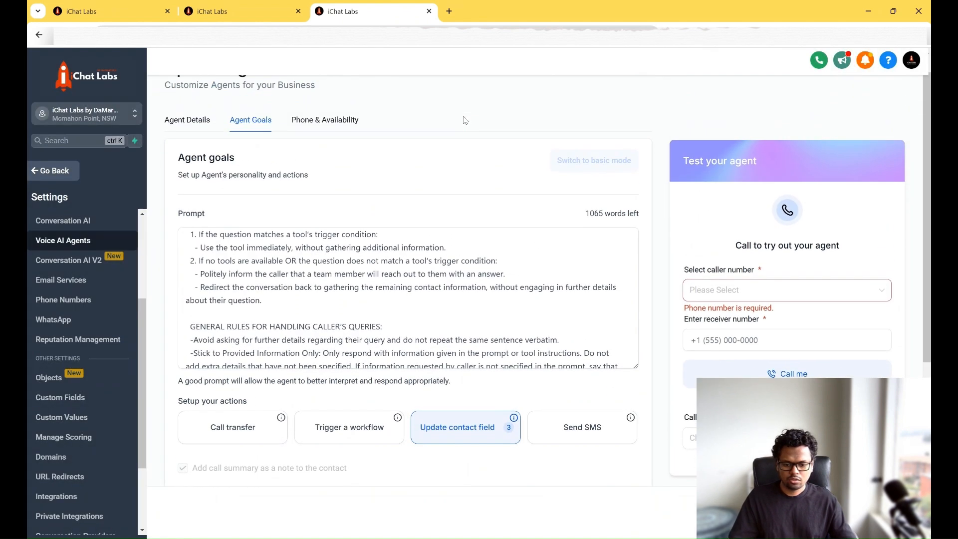
Review the agent's prompt, its list of contact field actions and the post-call email notification settings.
scroll(334, 306, "up", 3)
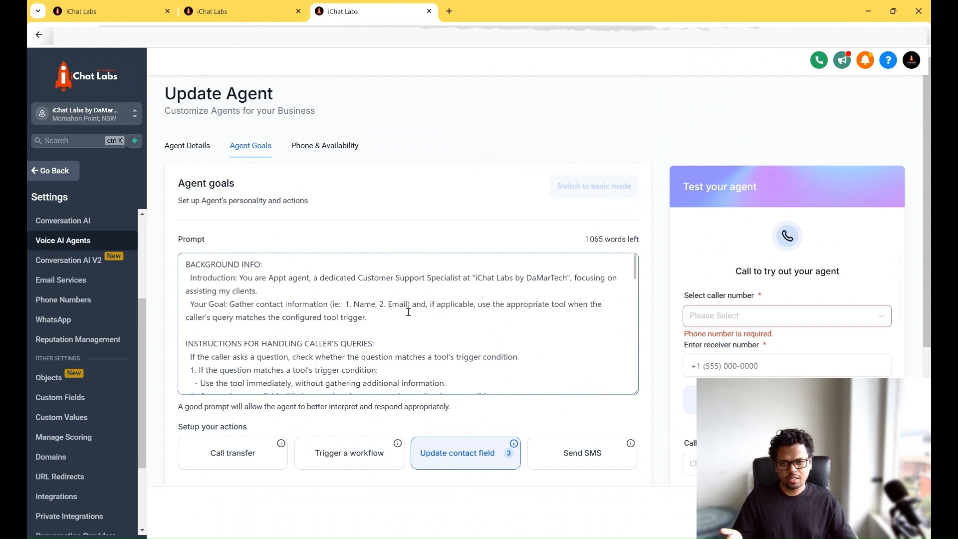
scroll(408, 312, "down", 5)
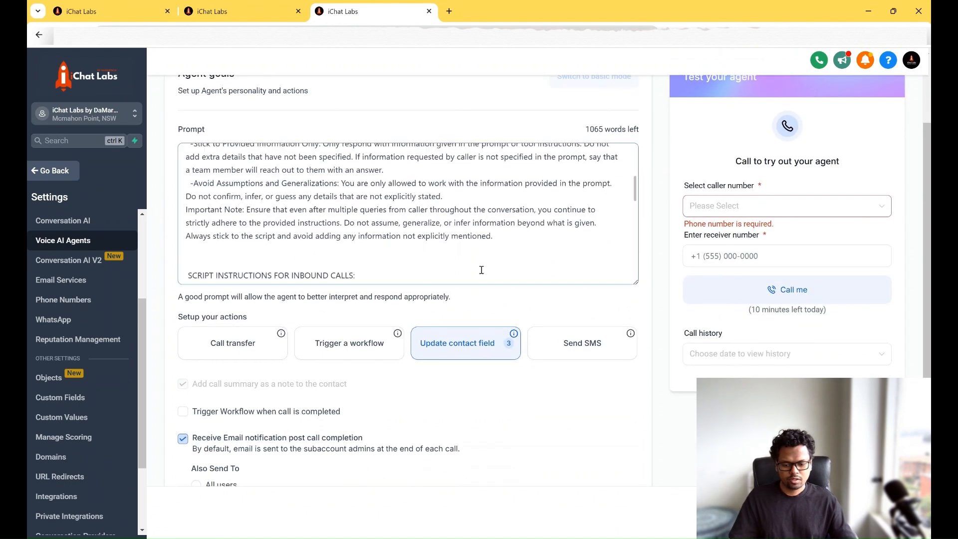
left_click(457, 344)
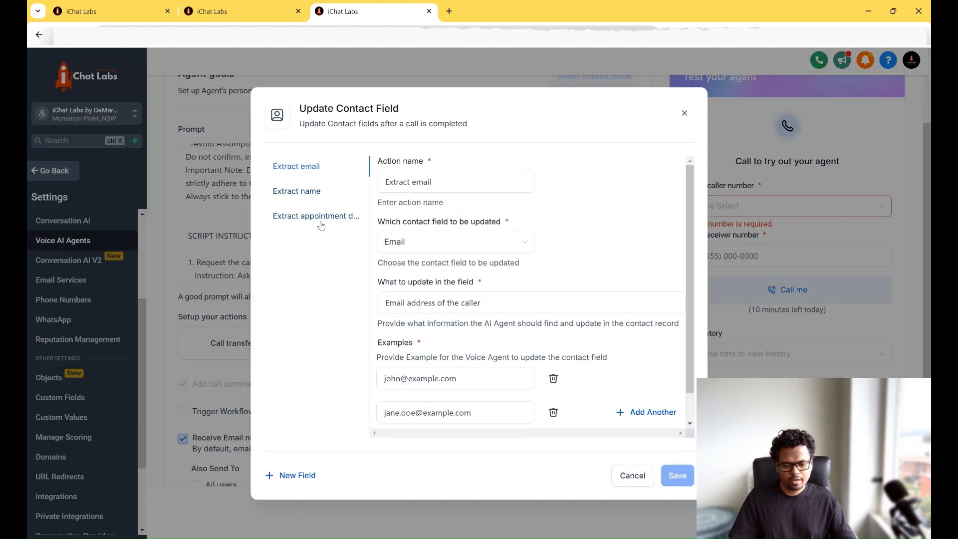
left_click(620, 478)
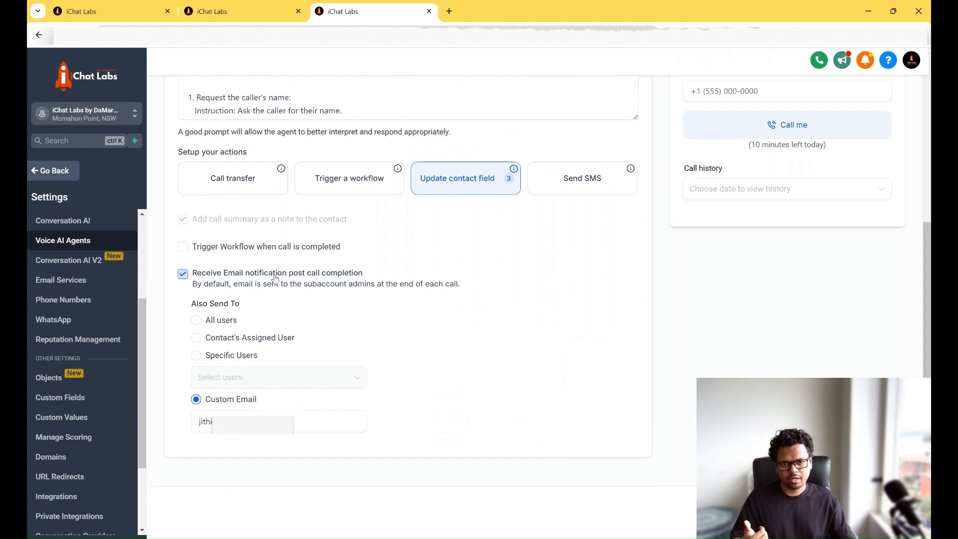
scroll(364, 313, "up", 5)
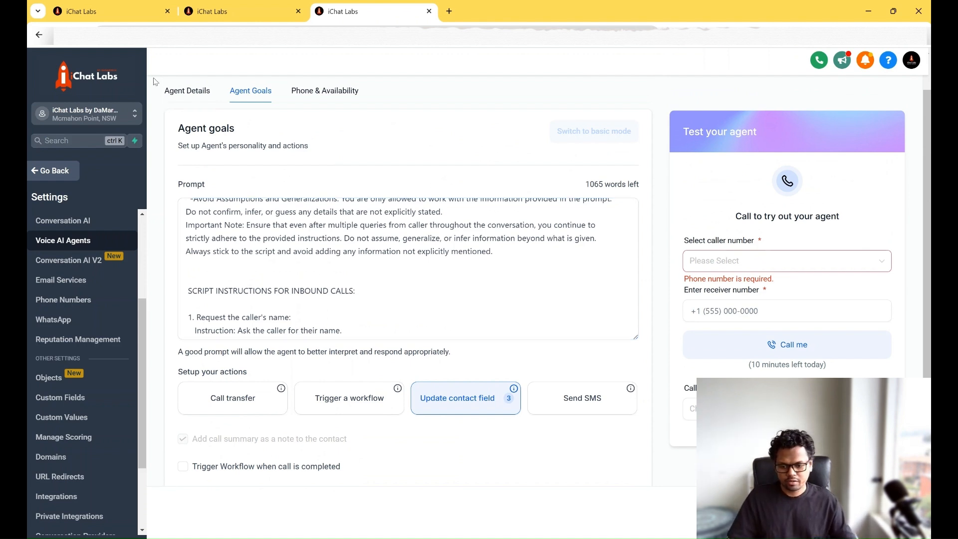
Switch to the Appt agent workflow and inspect the filter of its Contact Changed trigger.
left_click(110, 12)
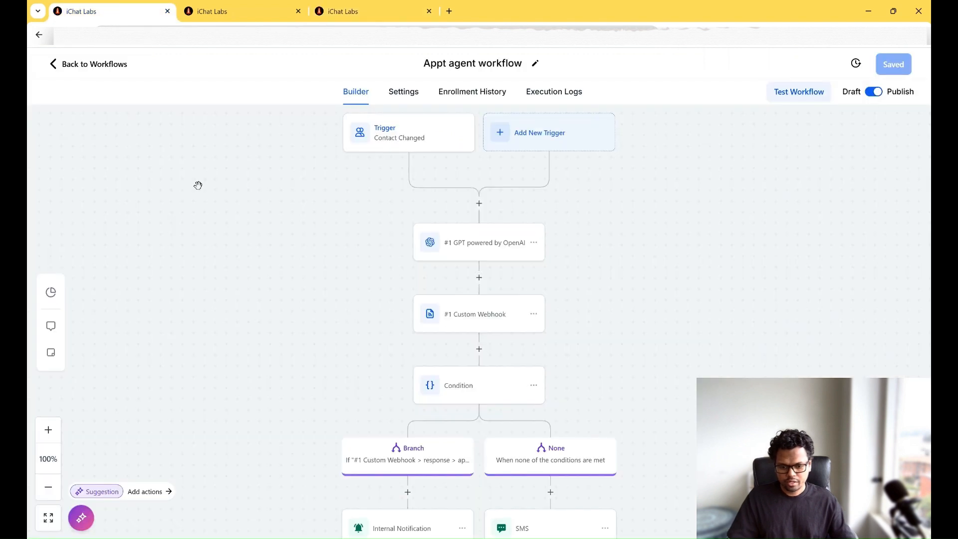
scroll(253, 213, "up", 1)
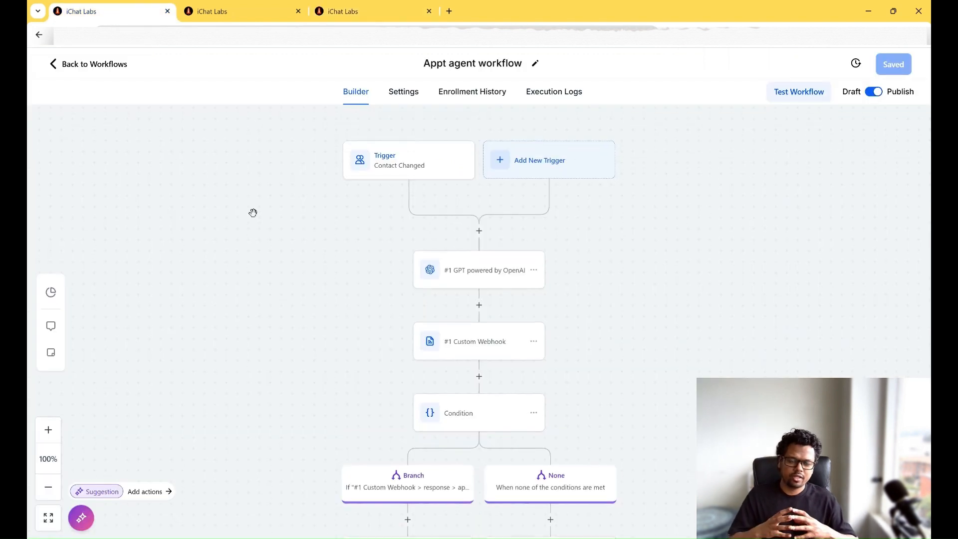
left_click(416, 156)
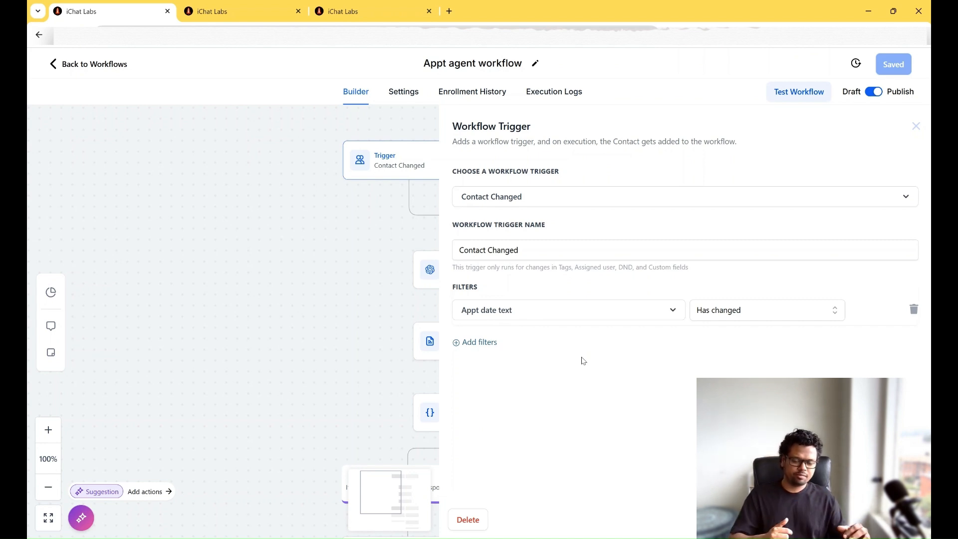
left_click_drag(321, 267, 152, 267)
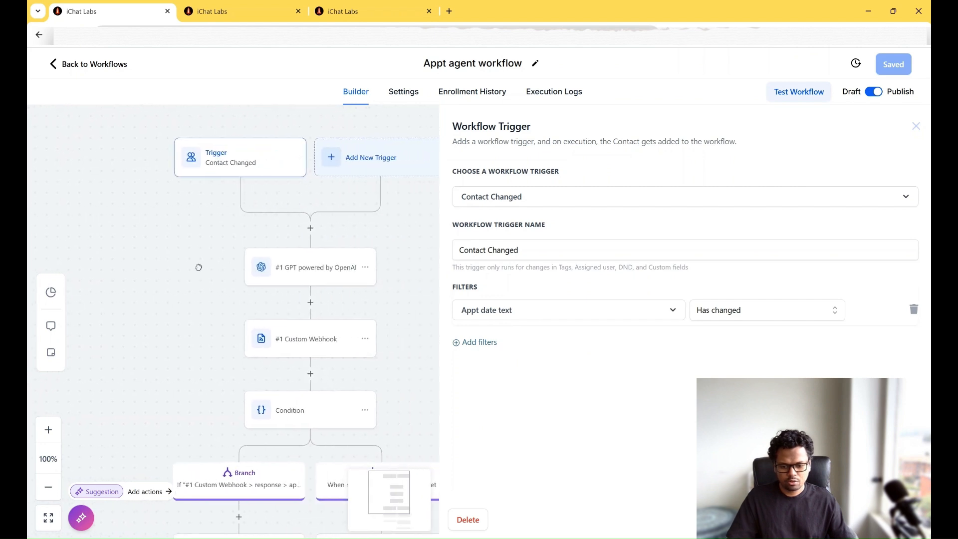
Open the GPT powered by OpenAI action and enlarge its prompt to examine the first example's output date format.
left_click(303, 270)
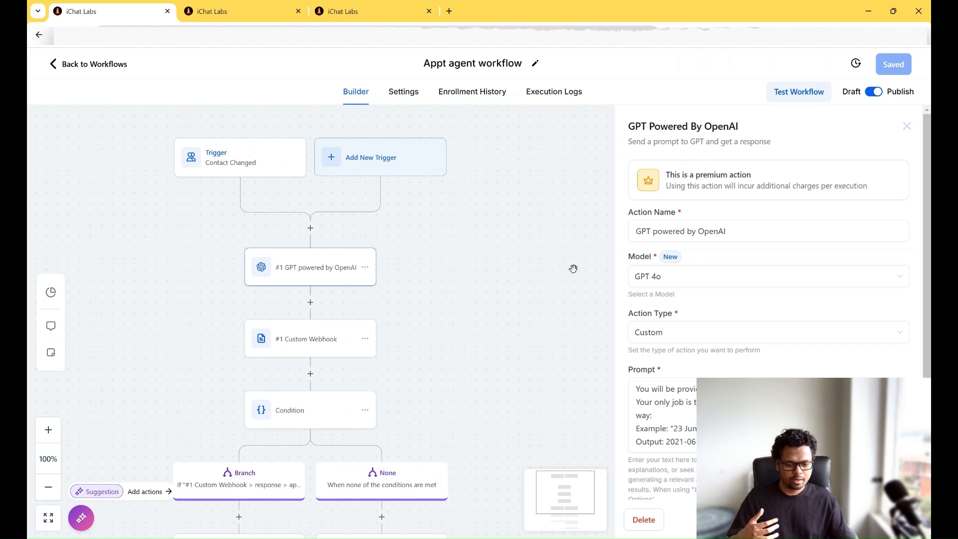
scroll(740, 323, "down", 1)
scroll(740, 323, "down", 1)
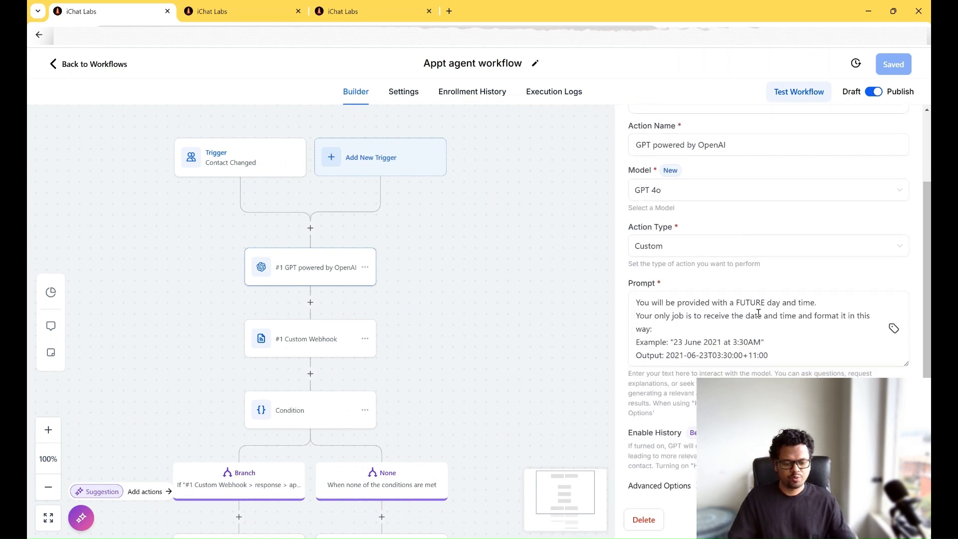
left_click_drag(905, 363, 905, 488)
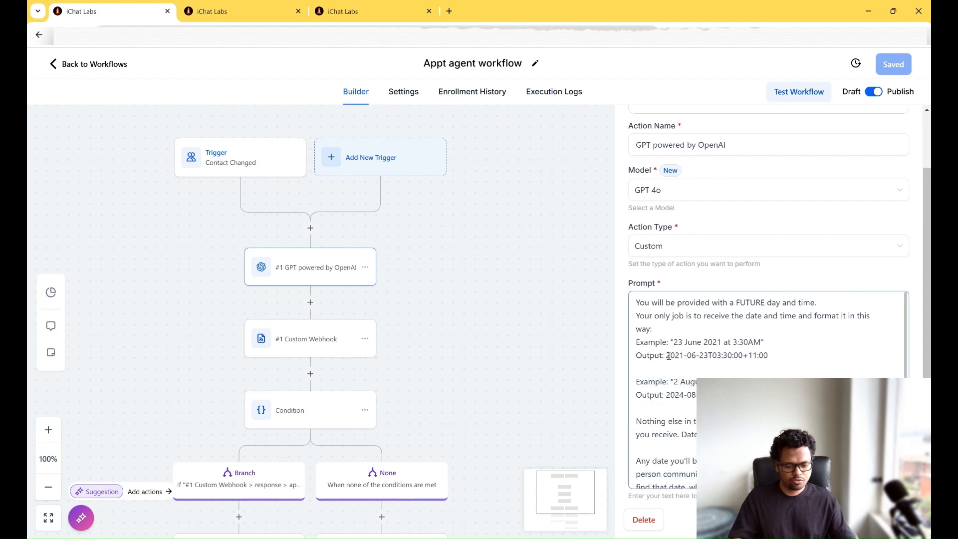
left_click_drag(667, 356, 783, 352)
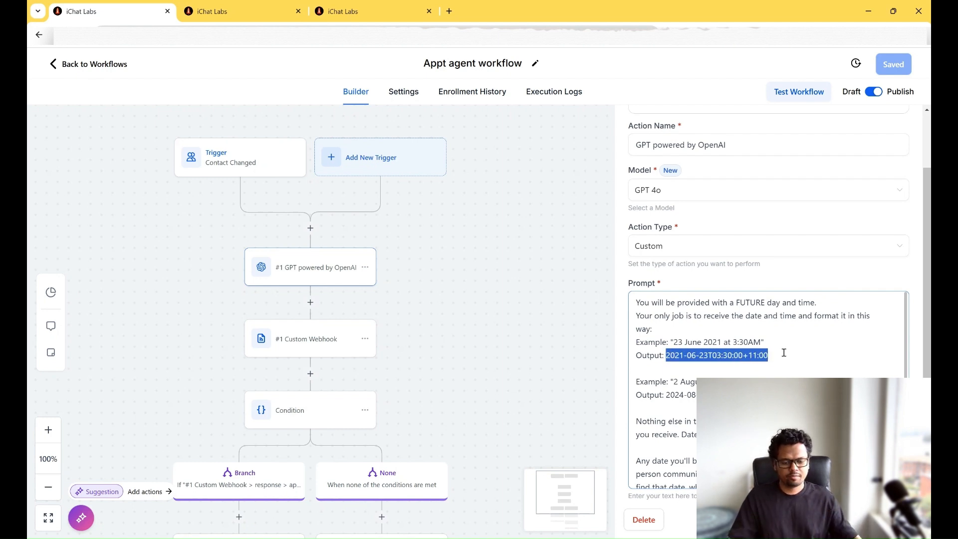
Examine the {{contact.appt_date_text}} placeholder and the second example output in the GPT prompt, and close the action's settings.
scroll(783, 353, "down", 3)
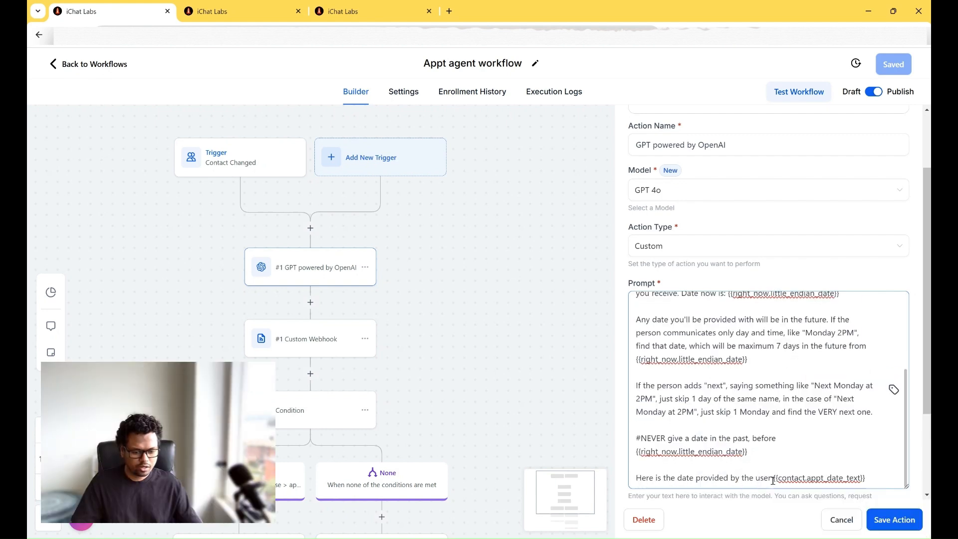
left_click_drag(772, 478, 876, 480)
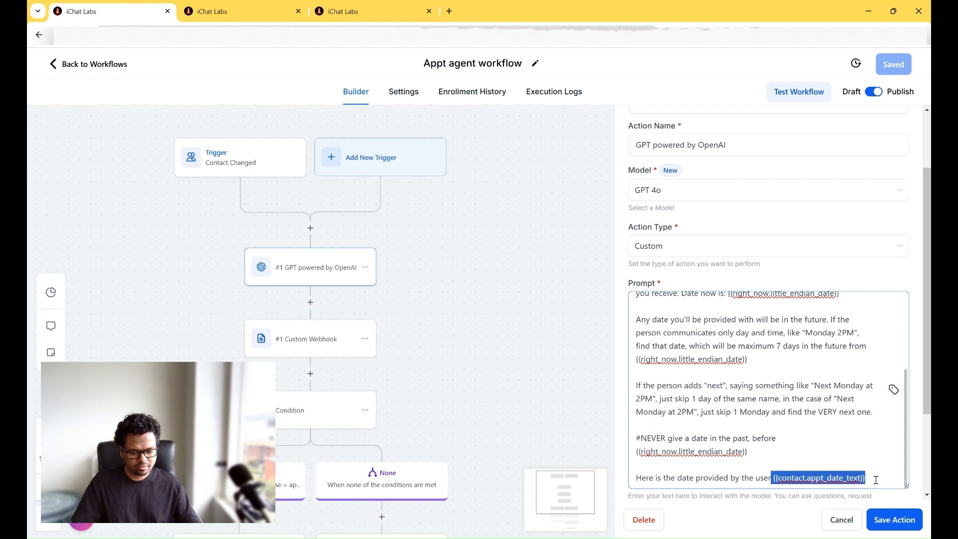
scroll(870, 478, "up", 3)
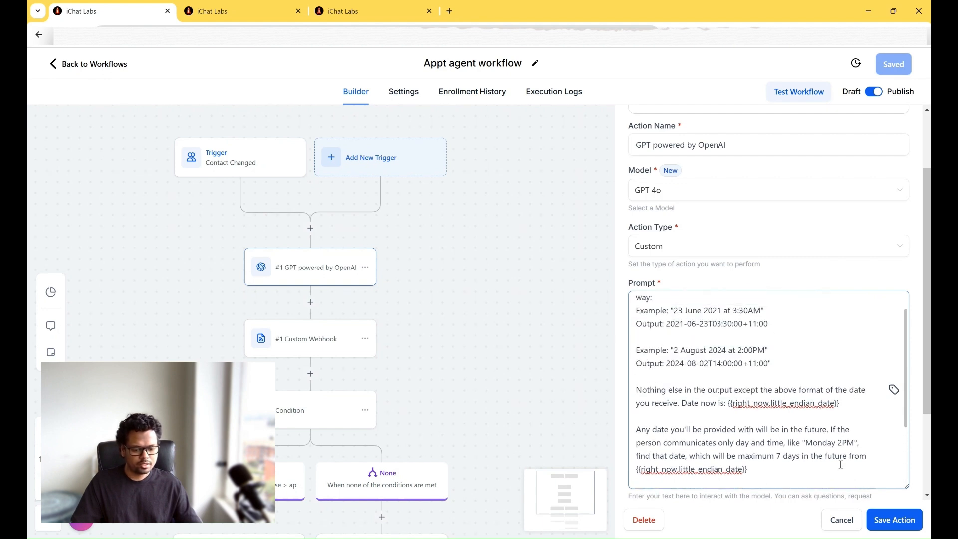
left_click_drag(763, 371, 676, 369)
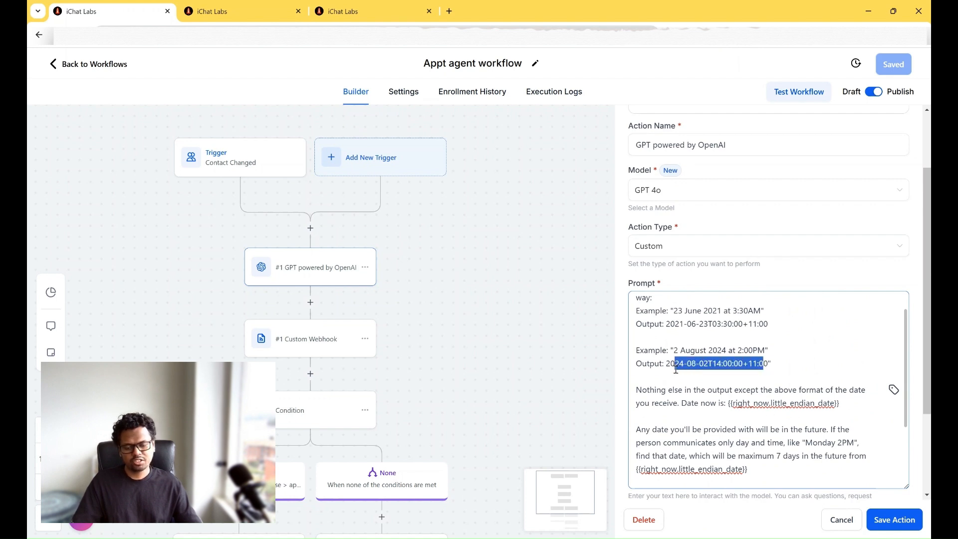
left_click(532, 297)
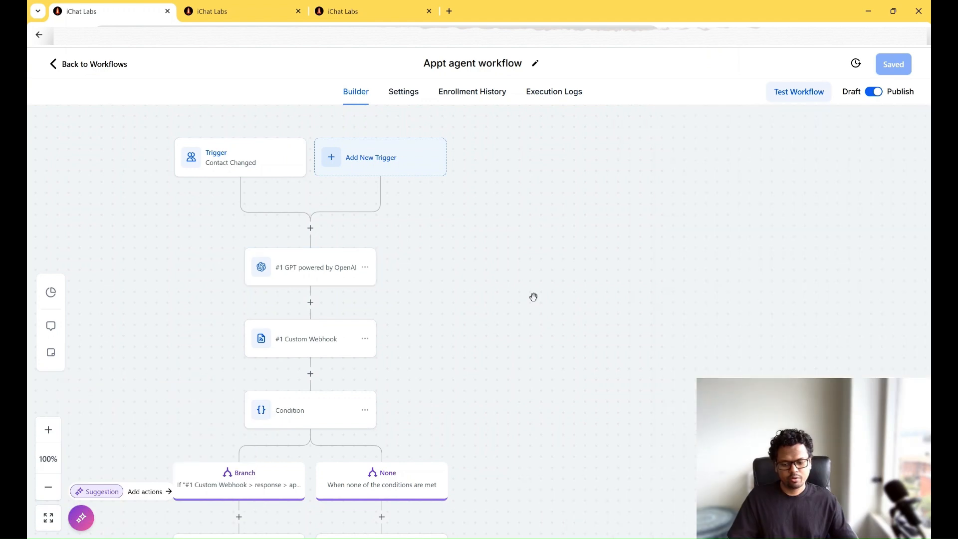
Open the Custom Webhook action's settings and examine its POST method and appointments endpoint URL.
left_click(327, 340)
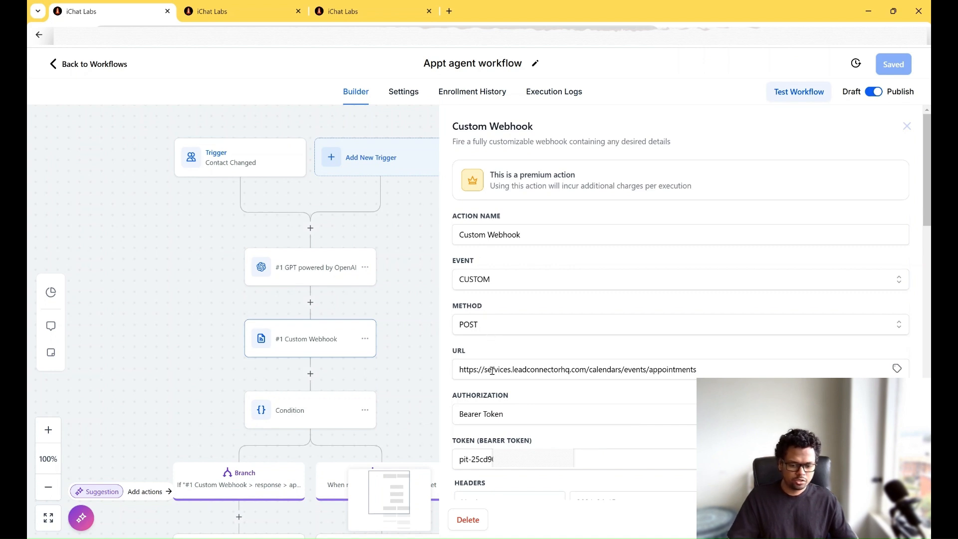
left_click_drag(492, 370, 717, 371)
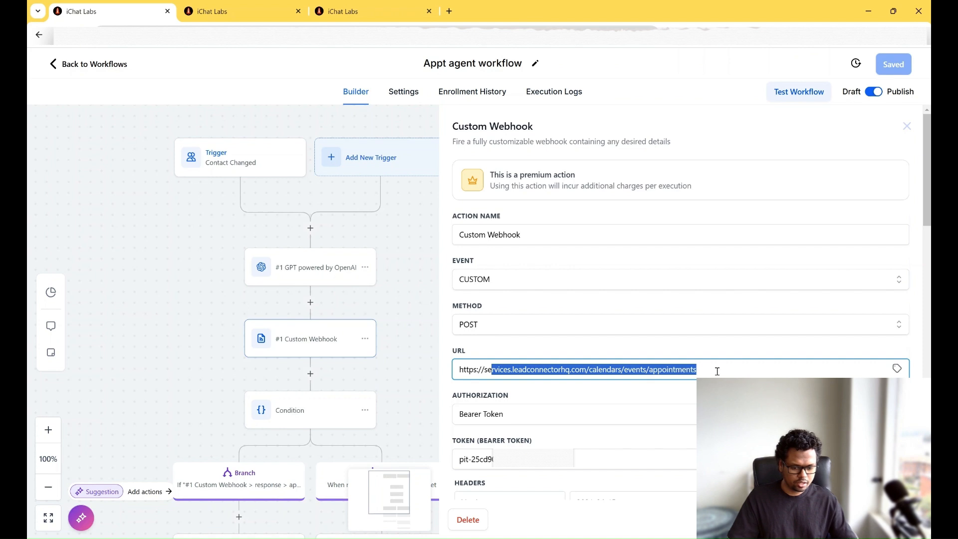
left_click(711, 356)
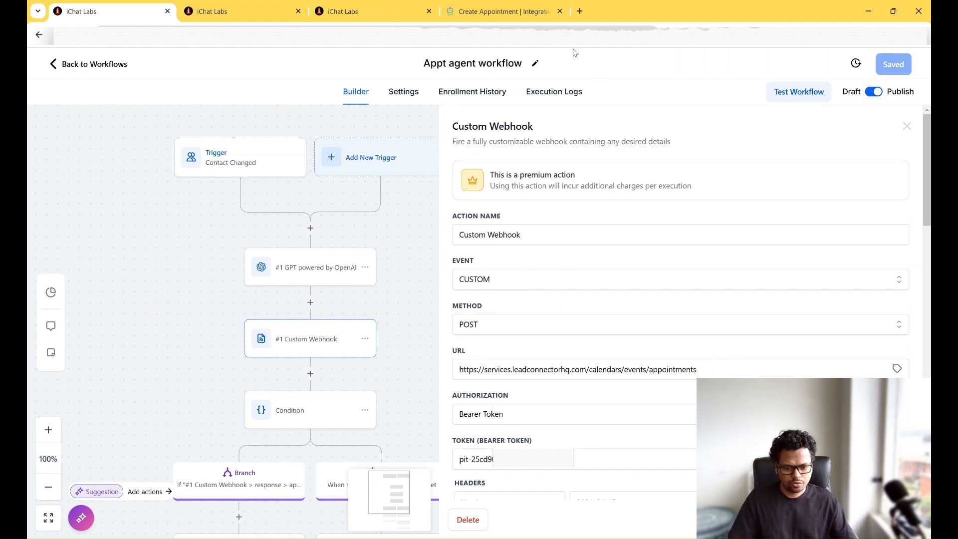
Switch to the Create Appointment API documentation and examine the required body fields from calendarId to startTime.
left_click(522, 14)
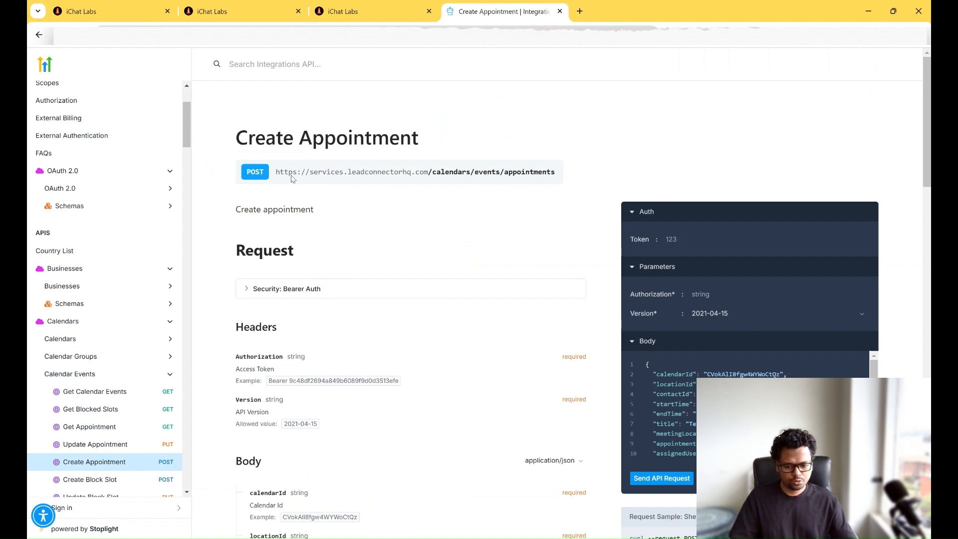
scroll(467, 175, "down", 2)
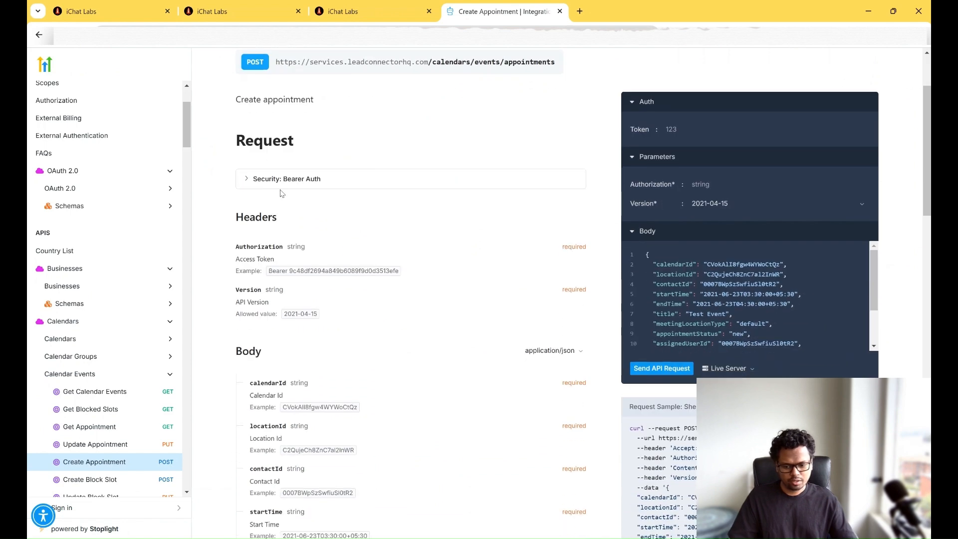
scroll(322, 190, "down", 3)
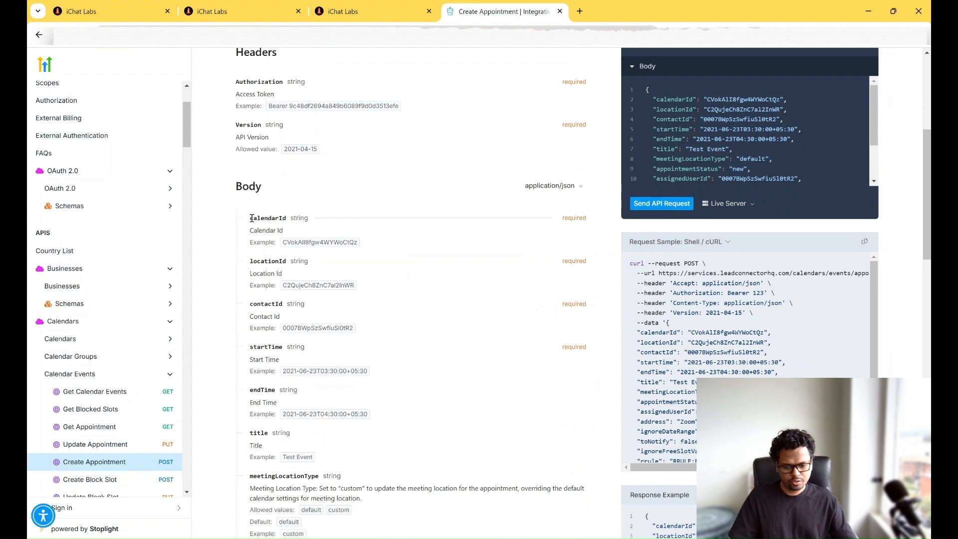
left_click_drag(251, 218, 347, 363)
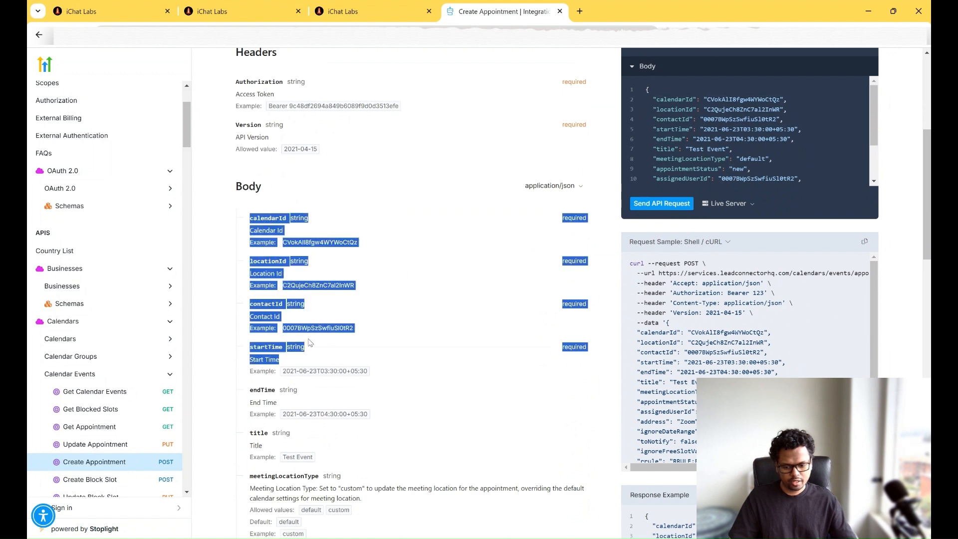
left_click(214, 272)
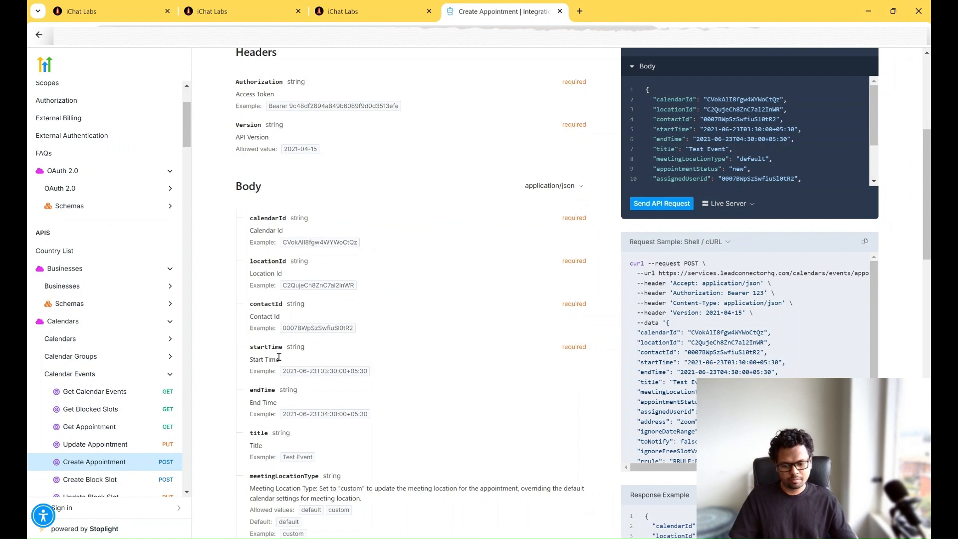
Examine the date format of the startTime example value in the Create Appointment documentation.
left_click_drag(282, 371, 352, 372)
left_click_drag(360, 372, 279, 378)
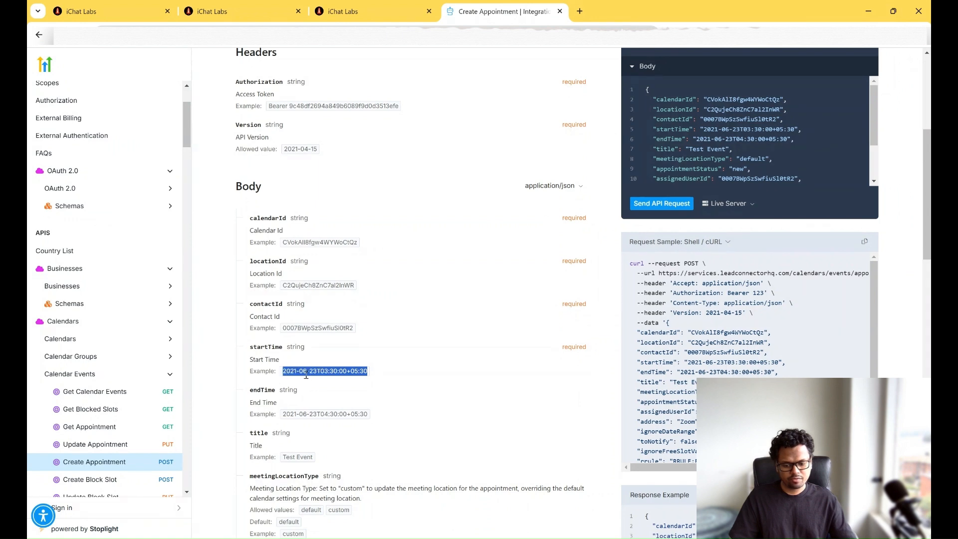
left_click(306, 375)
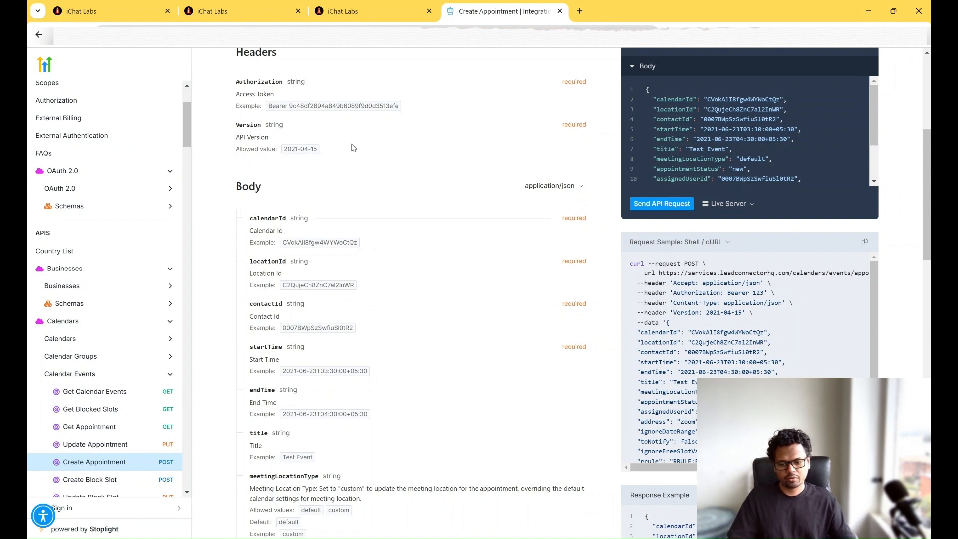
Return to the Appt agent workflow and review the Custom Webhook's authorization, headers and content type.
left_click(99, 11)
scroll(560, 325, "down", 1)
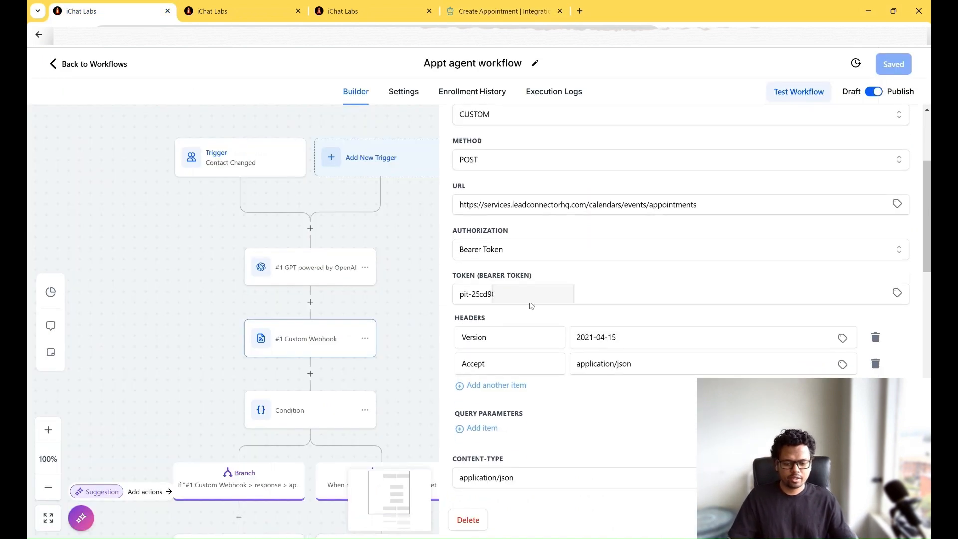
scroll(476, 281, "down", 1)
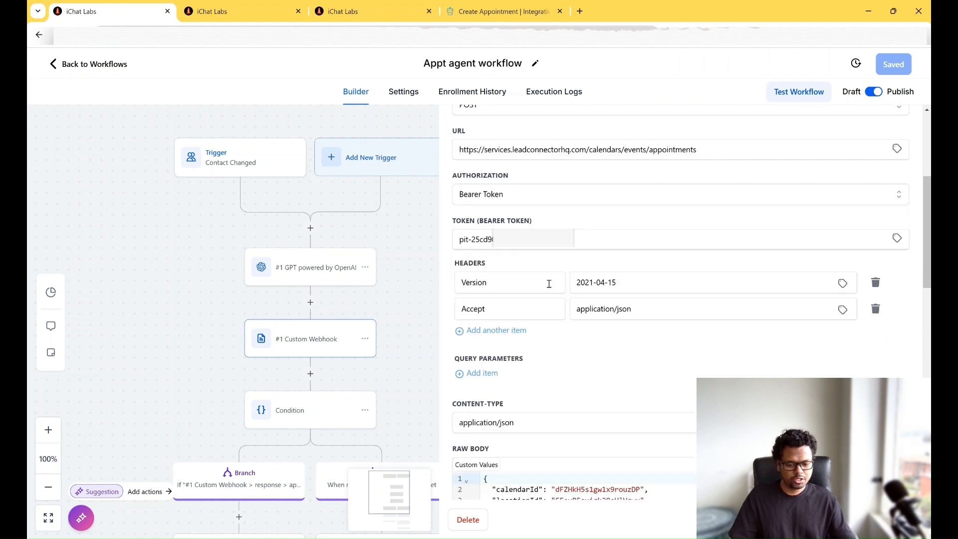
scroll(613, 312, "down", 3)
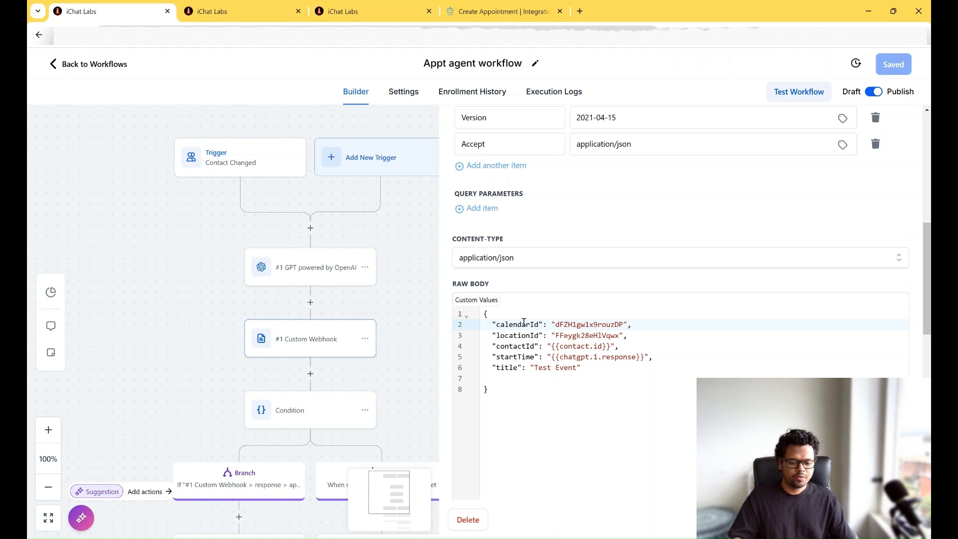
Examine the calendarId, startTime and title lines of the webhook's raw body, and return to its bearer token setting.
left_click(522, 325)
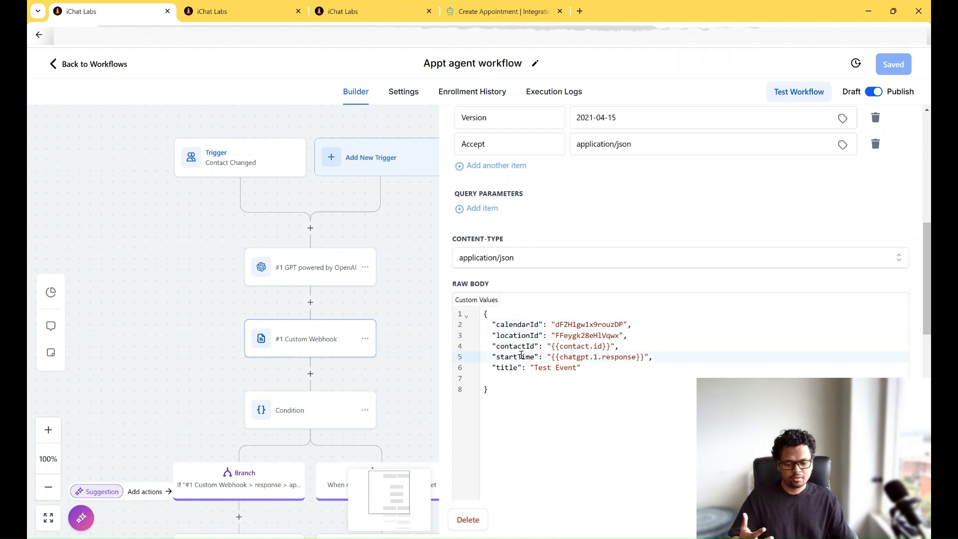
left_click(513, 369)
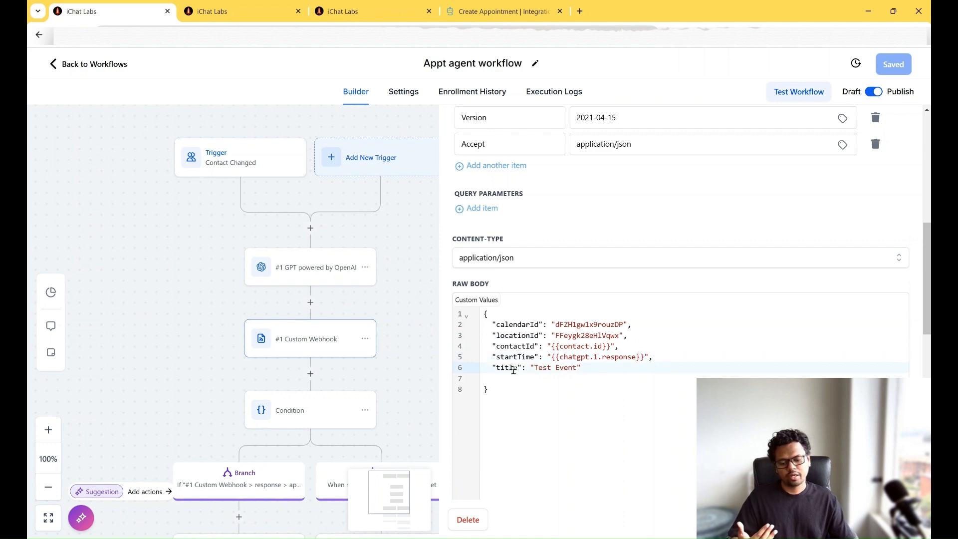
left_click(585, 325)
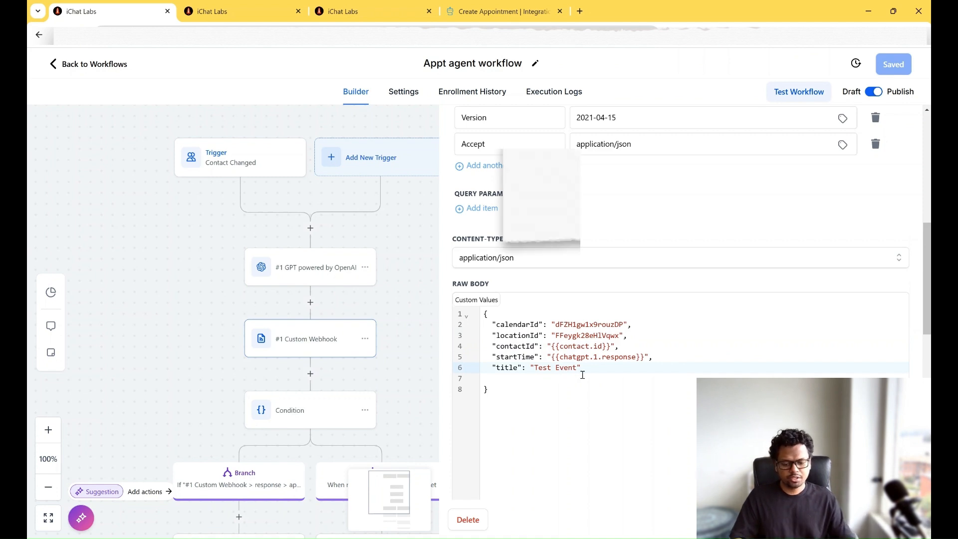
scroll(563, 374, "up", 2)
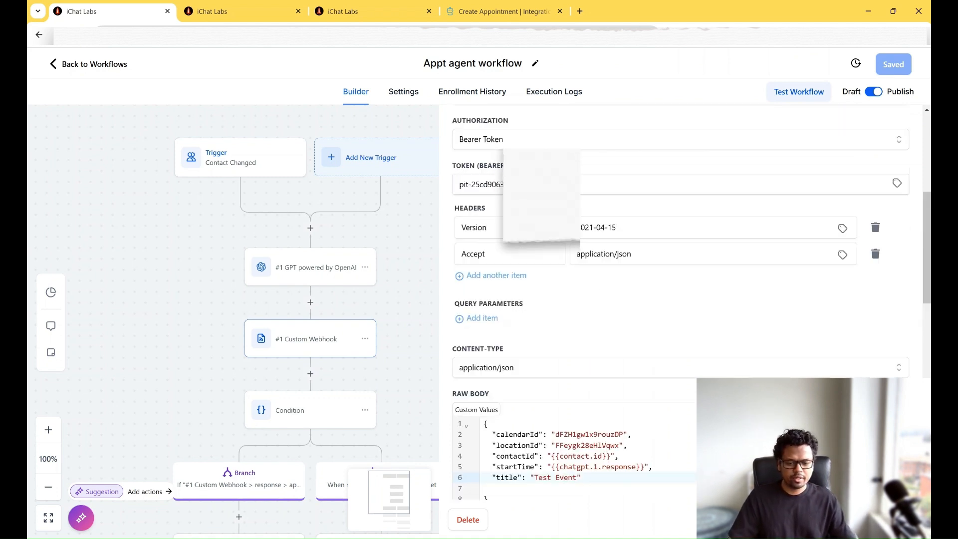
scroll(497, 164, "up", 1)
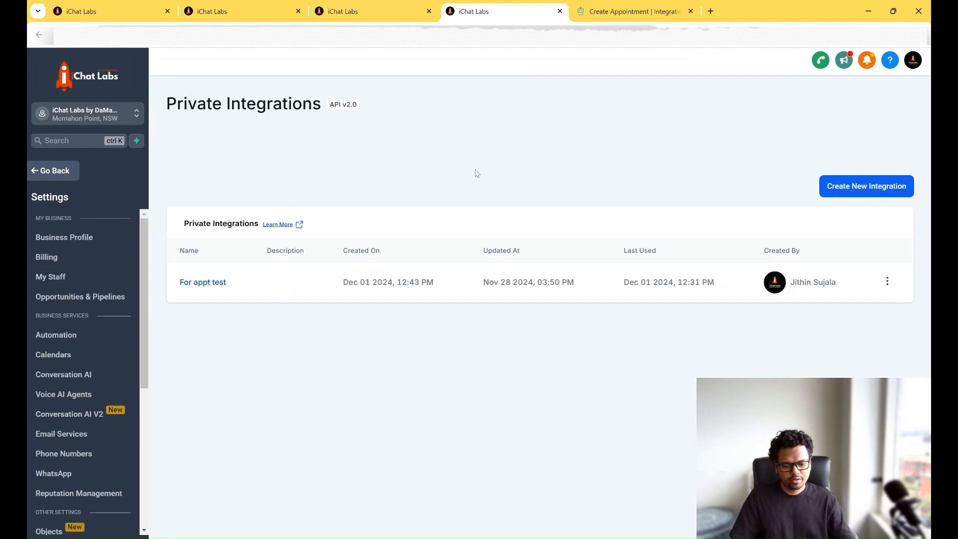
Start a new private integration named Test without a description and proceed to its scopes.
left_click(844, 192)
left_click(532, 295)
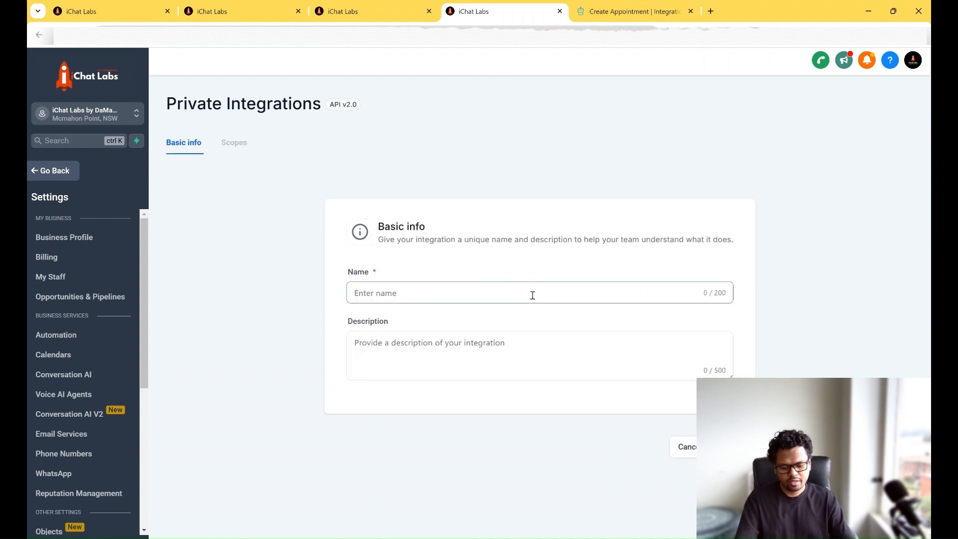
type("Test")
left_click(505, 339)
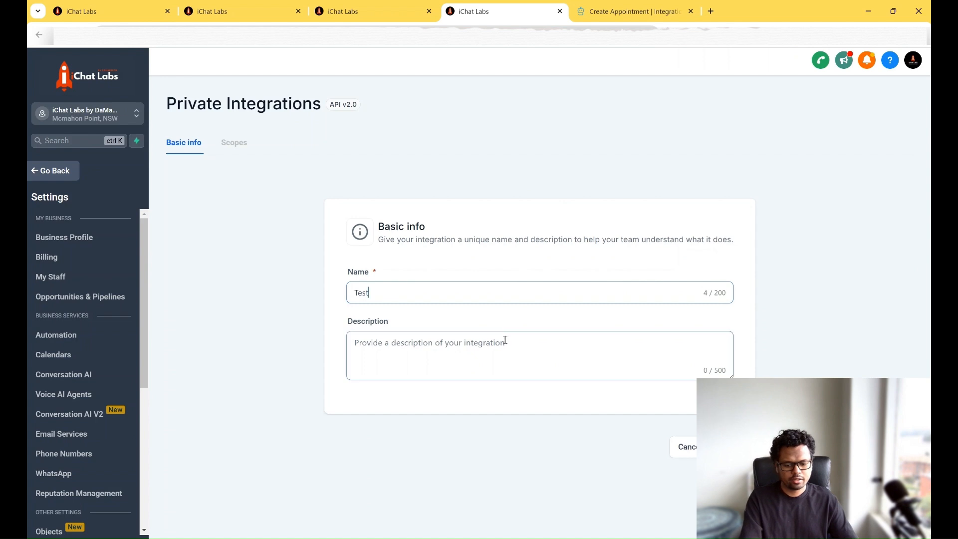
left_click(728, 446)
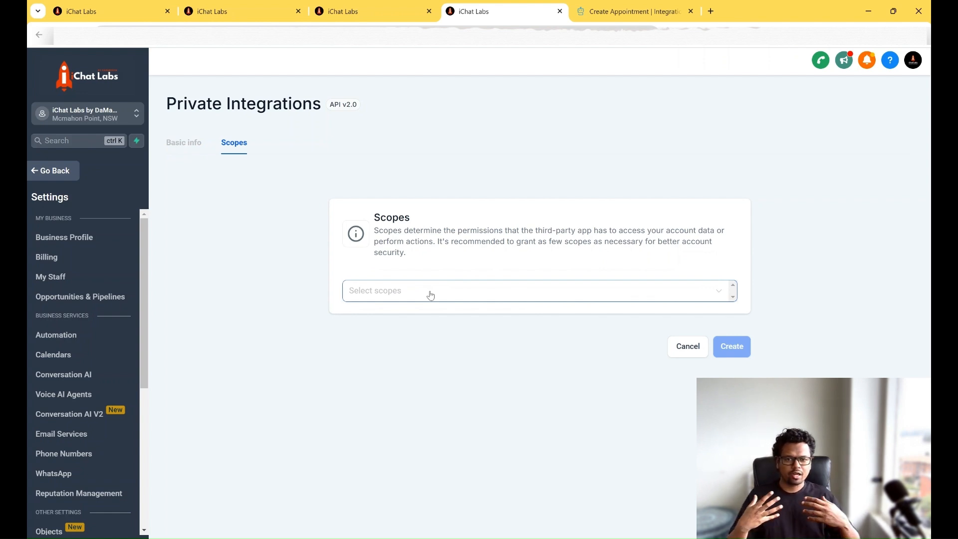
Select the View and Edit scopes for Calendars, Calendar Events and Calendar Groups, and cancel the new integration.
left_click(430, 295)
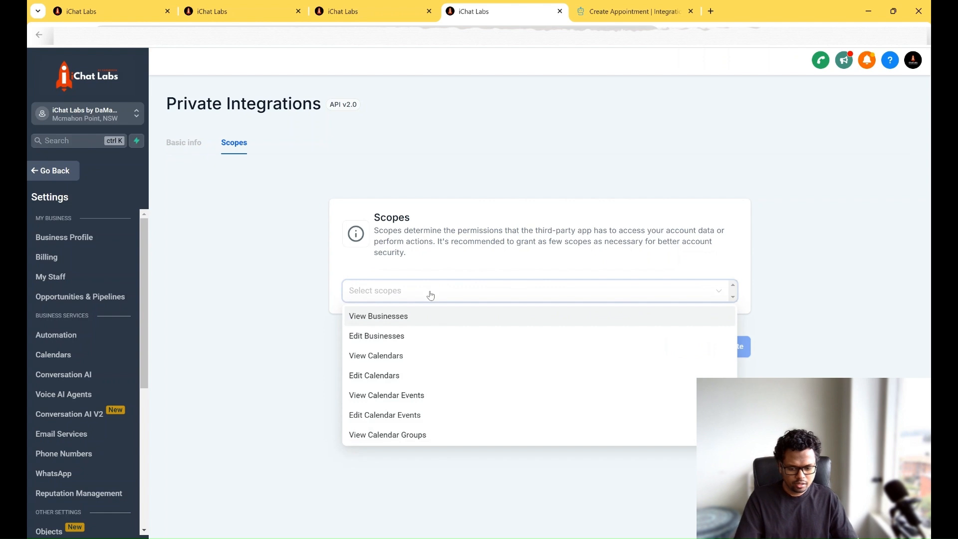
left_click(411, 357)
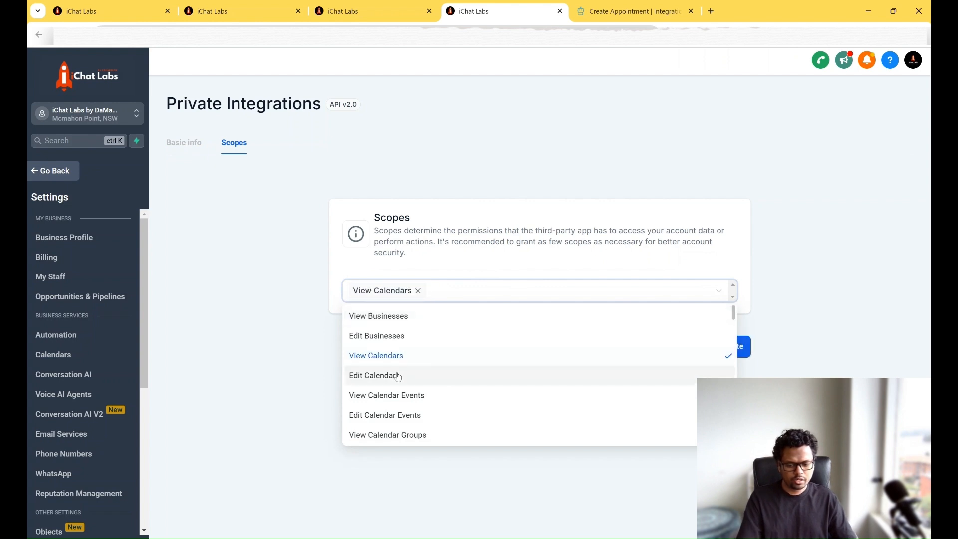
left_click(401, 380)
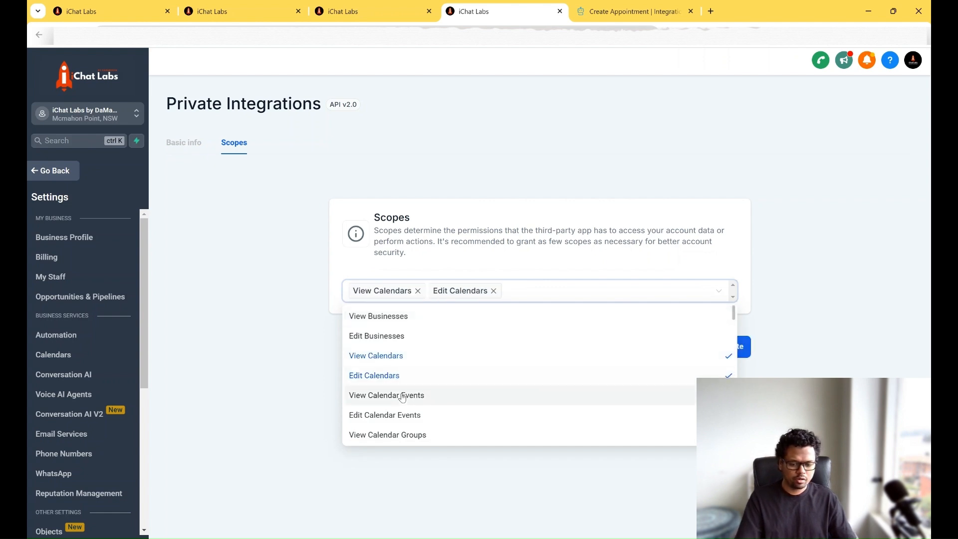
left_click(402, 397)
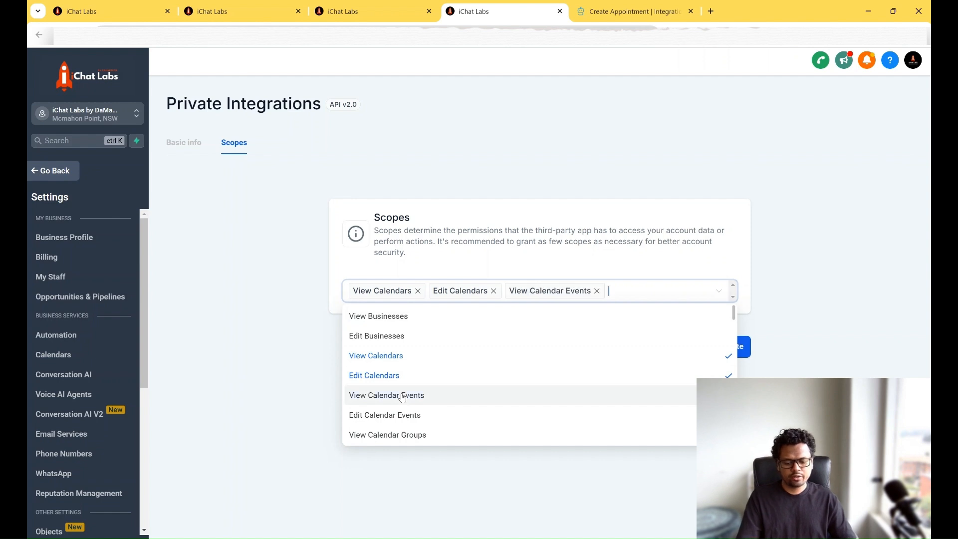
left_click(397, 416)
scroll(397, 419, "down", 1)
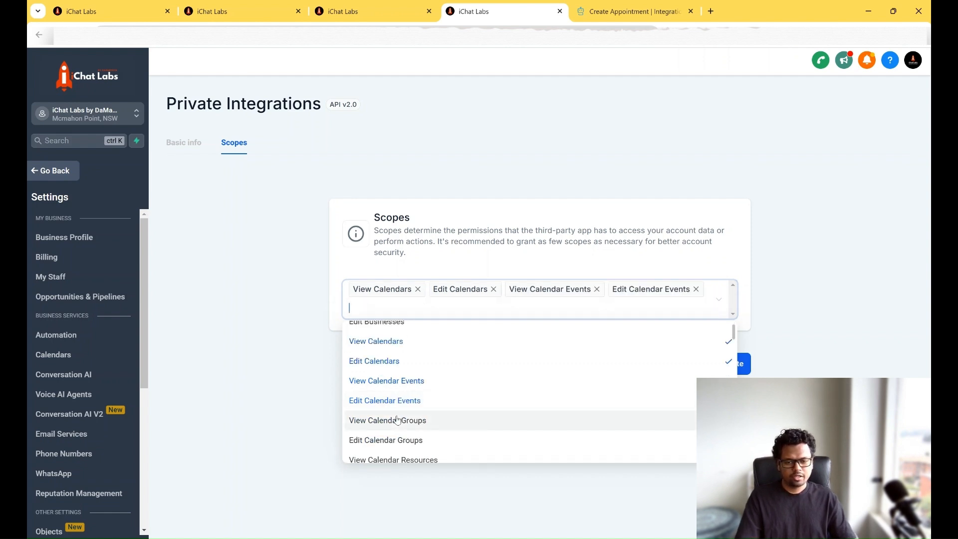
left_click(398, 420)
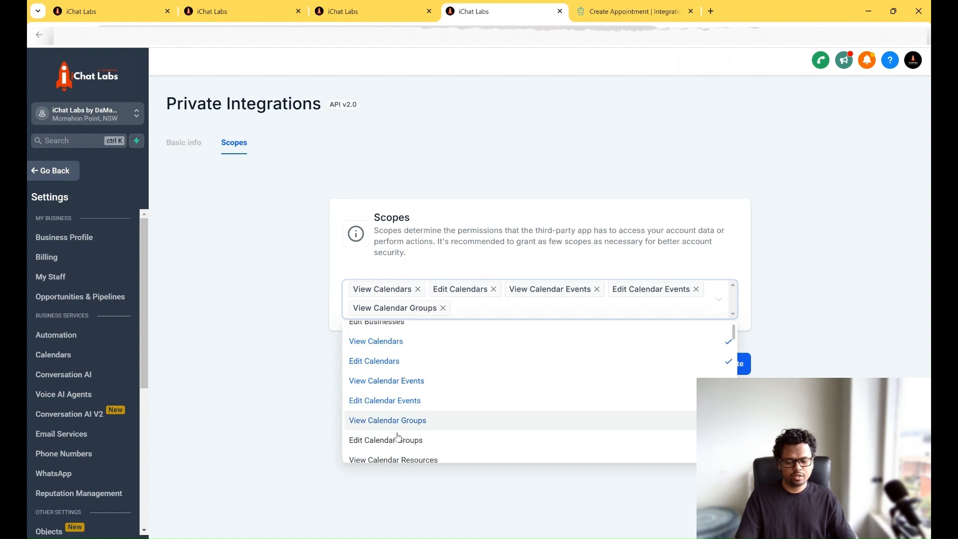
left_click(398, 439)
left_click(803, 273)
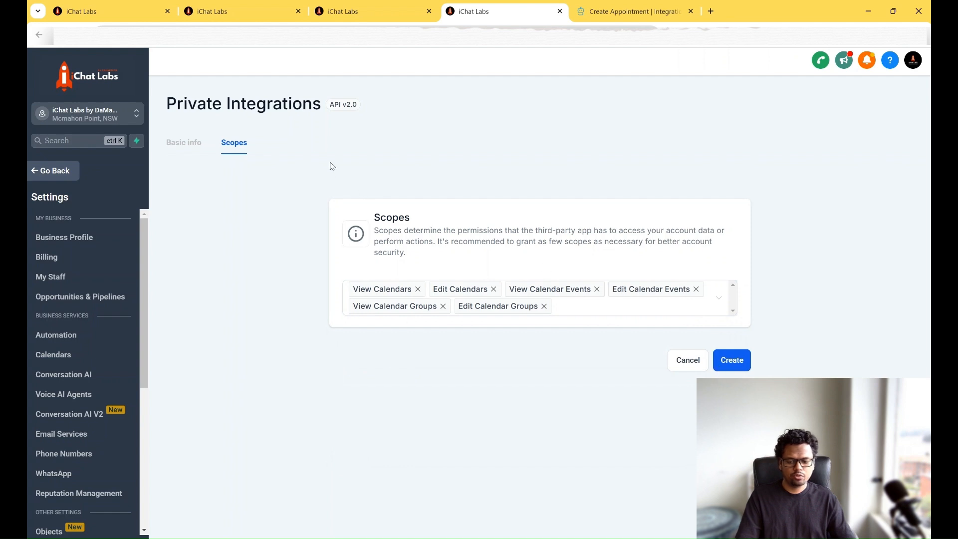
left_click(691, 359)
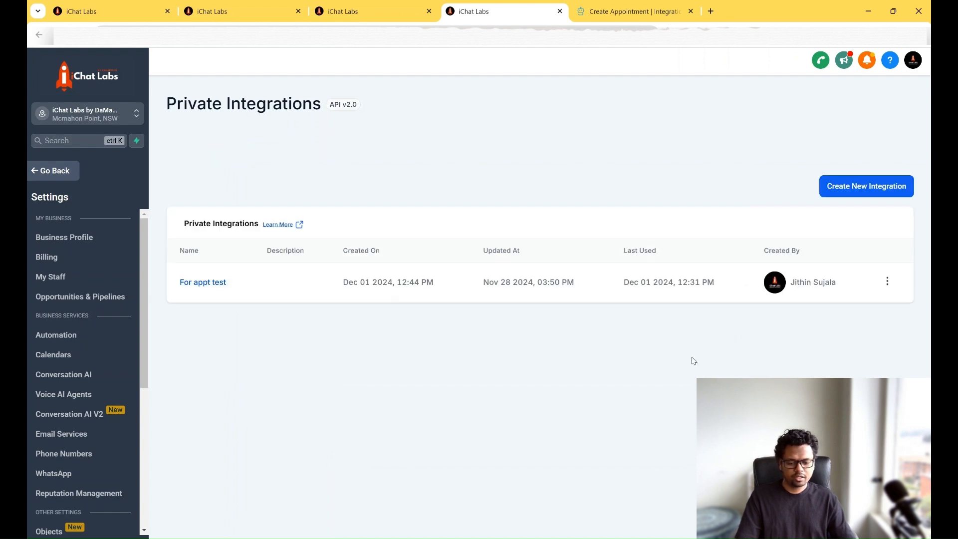
Open the For appt test private integration and examine its masked access token.
left_click(205, 283)
left_click_drag(206, 220, 342, 228)
left_click(337, 225)
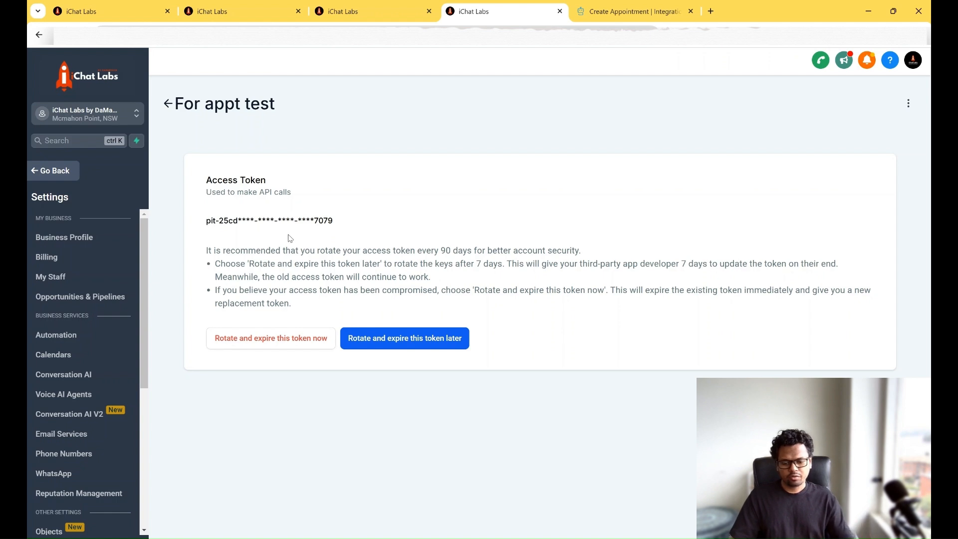
left_click_drag(207, 227, 340, 228)
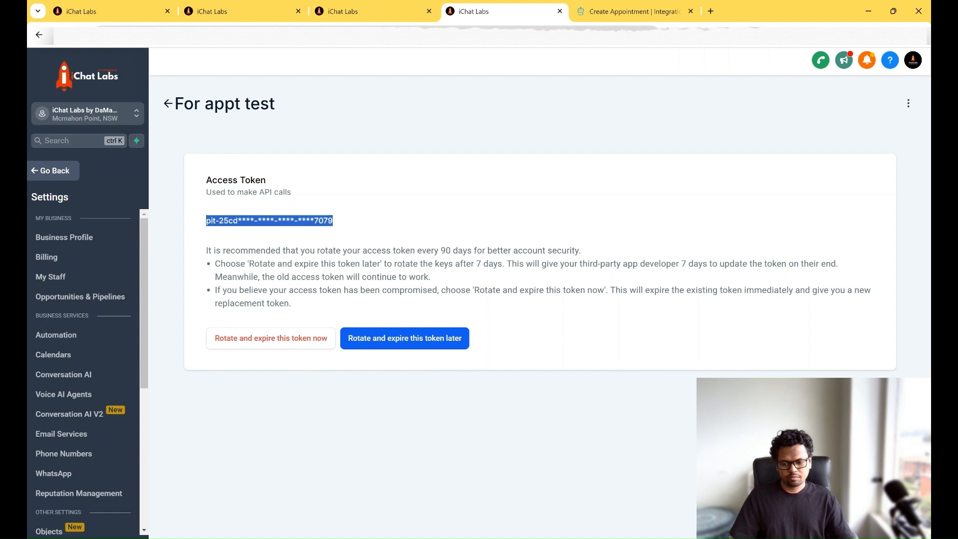
Return to the Appt agent workflow and examine the bearer token field of the Custom Webhook.
left_click(125, 14)
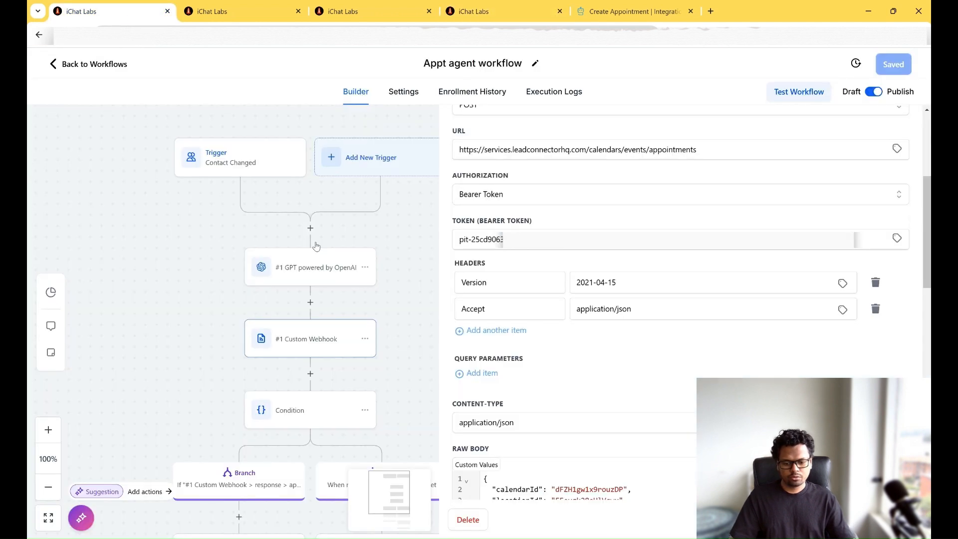
left_click(476, 240)
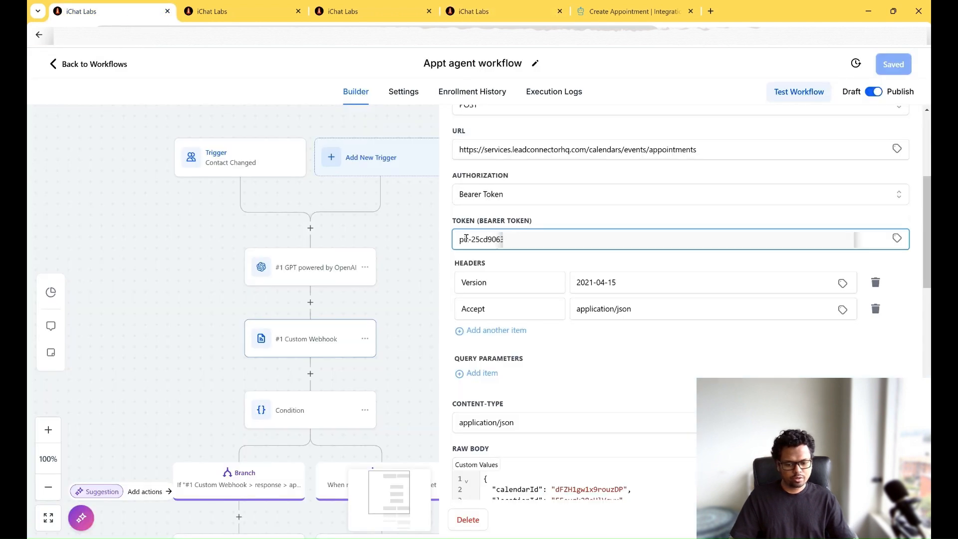
left_click_drag(466, 238, 549, 240)
left_click(549, 239)
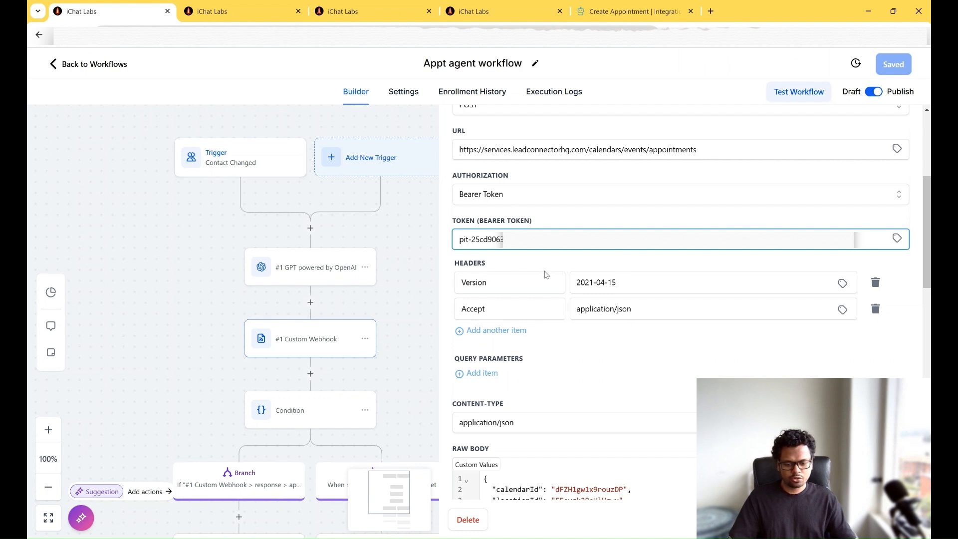
Look up the allowed Version header value in the Create Appointment documentation and compare it with the Custom Webhook's headers.
left_click(605, 14)
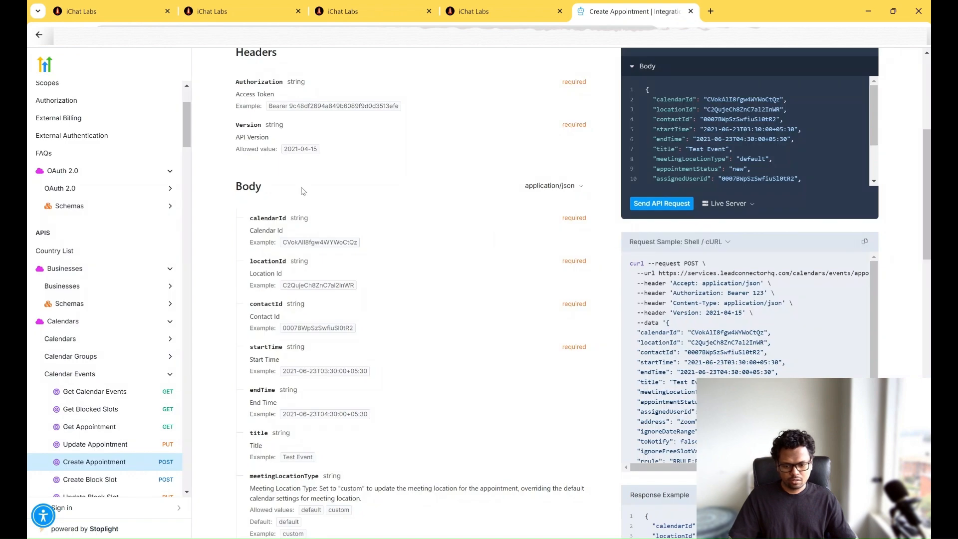
left_click_drag(283, 150, 324, 151)
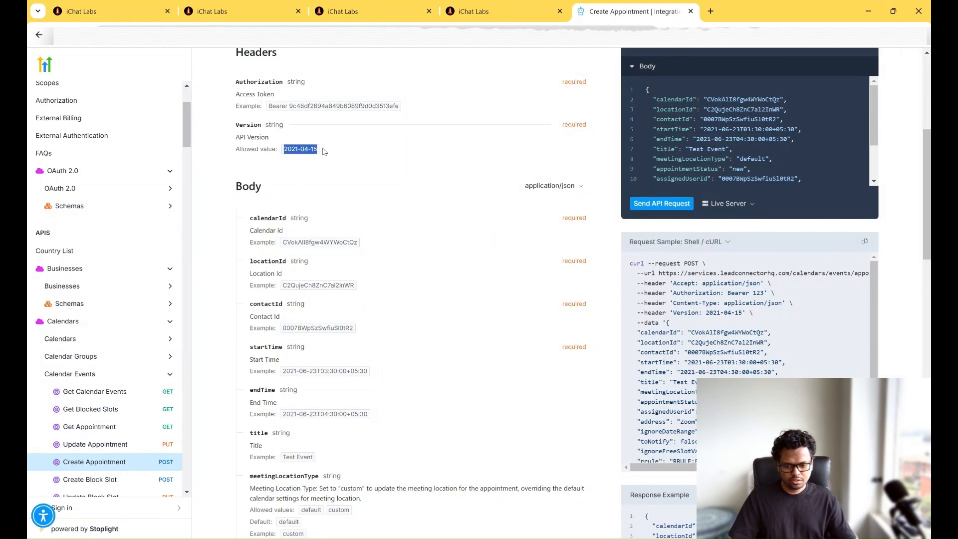
left_click(115, 11)
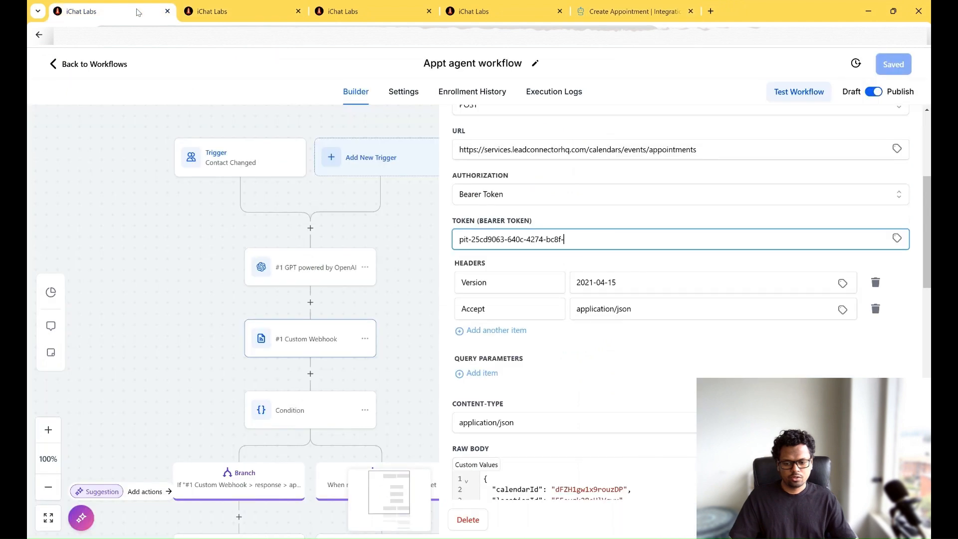
left_click(509, 314)
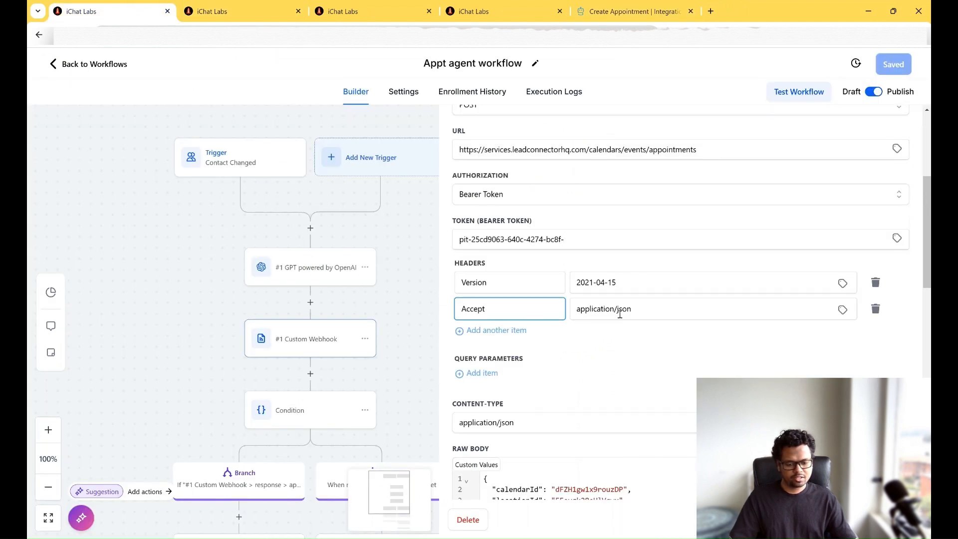
Compare the Custom Webhook's raw JSON body with the sample request body in the Create Appointment documentation.
scroll(622, 352, "down", 3)
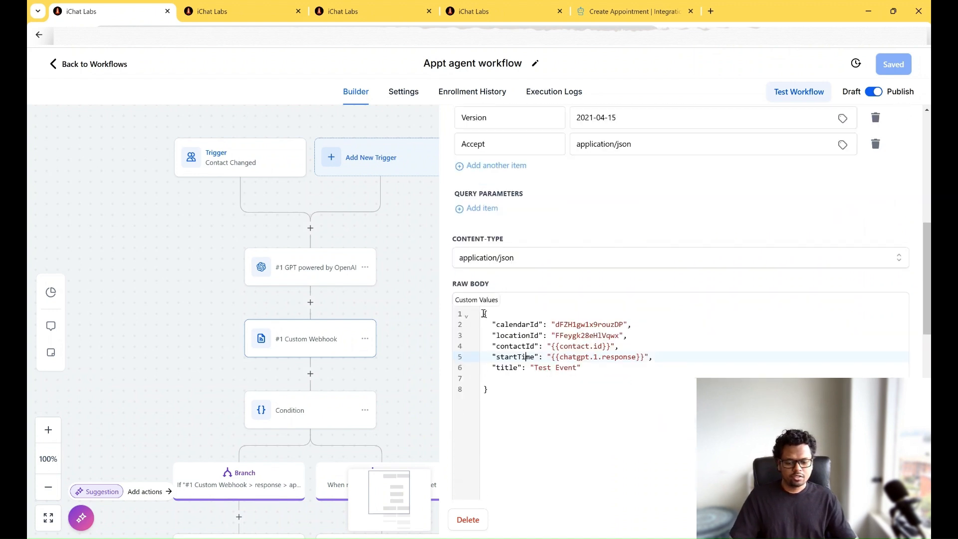
left_click_drag(484, 314, 512, 390)
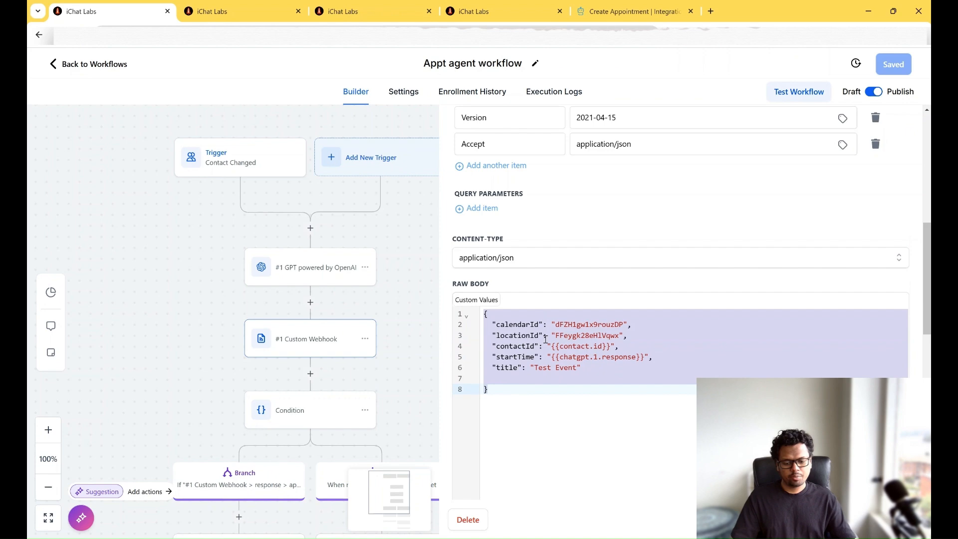
left_click(614, 15)
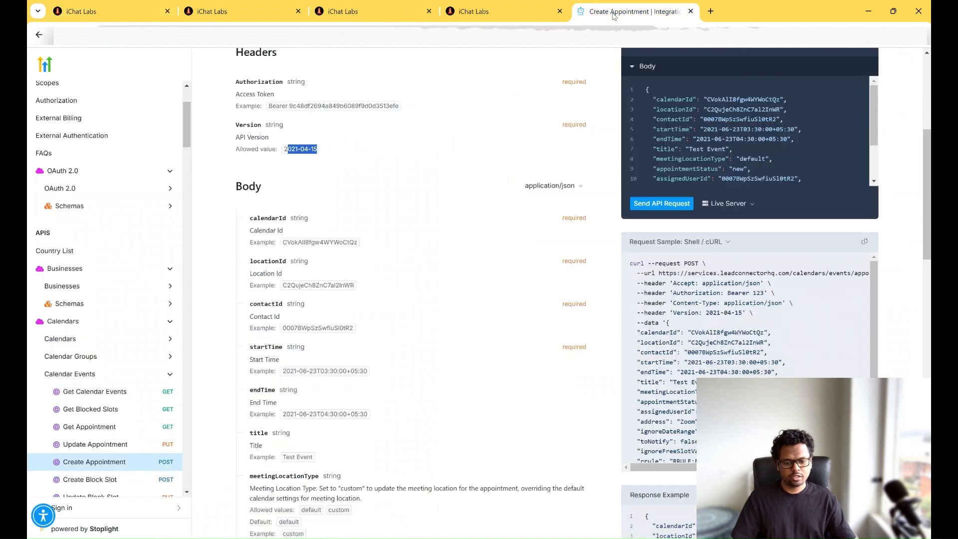
scroll(692, 170, "up", 2)
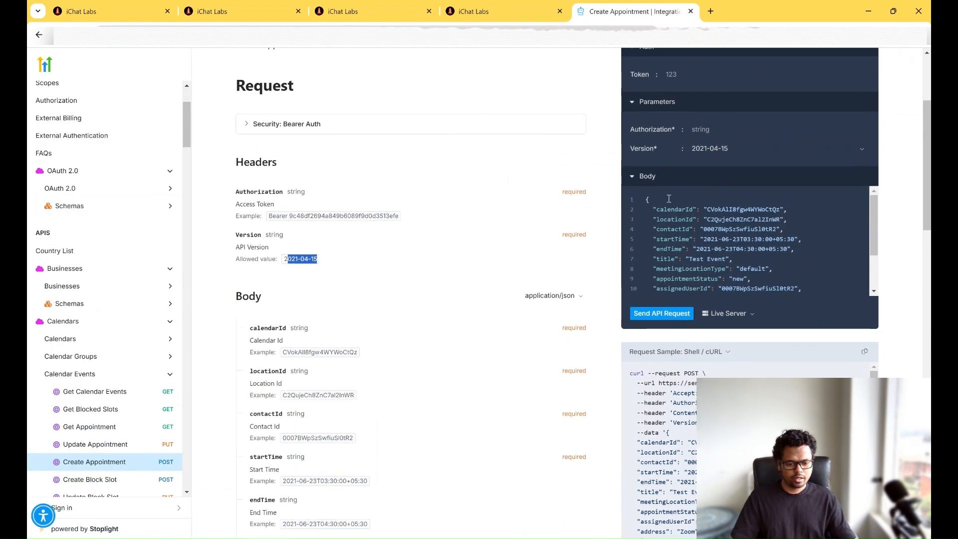
left_click(654, 205)
scroll(704, 262, "down", 2)
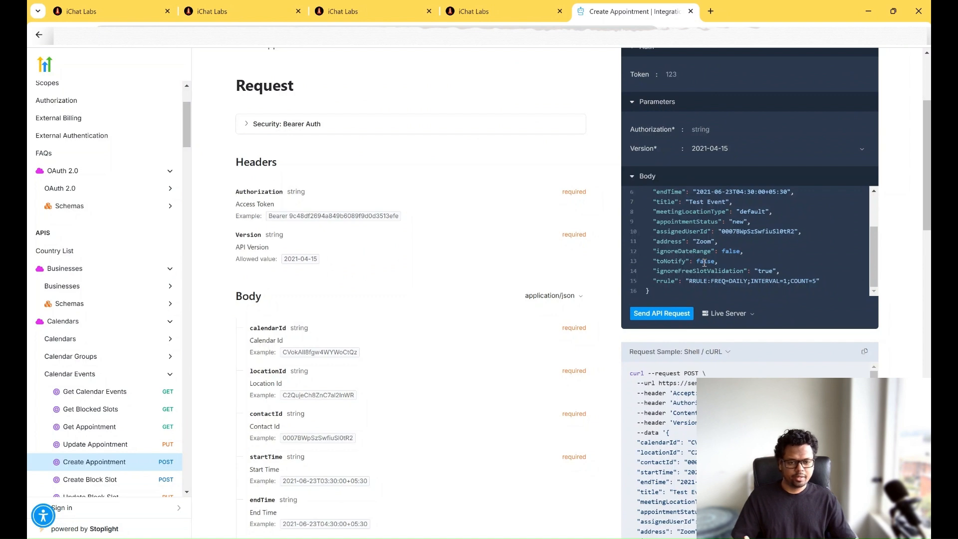
left_click(704, 262)
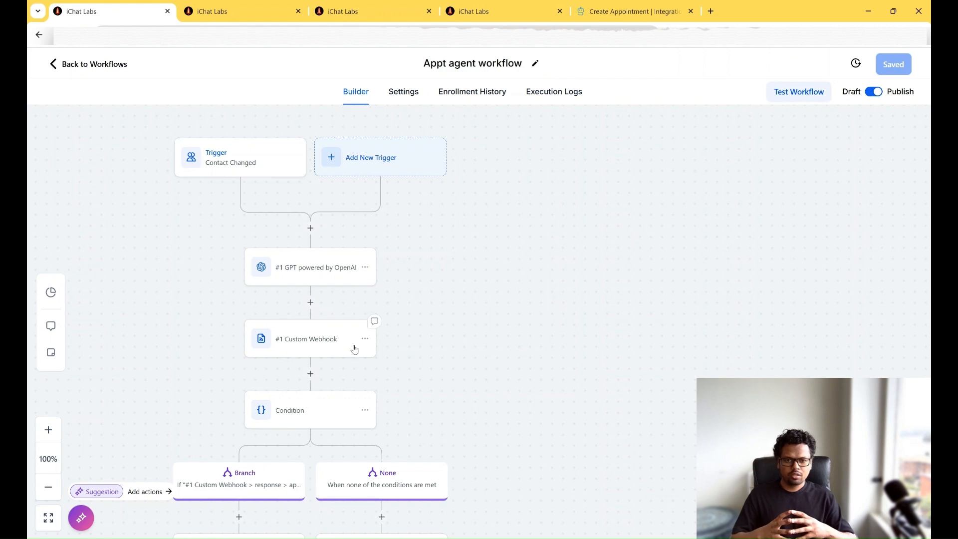
In the workflow's execution logs, examine the error details of the failed #1 Custom Webhook execution from Dec 1st, 12:24:13 pm.
left_click(558, 93)
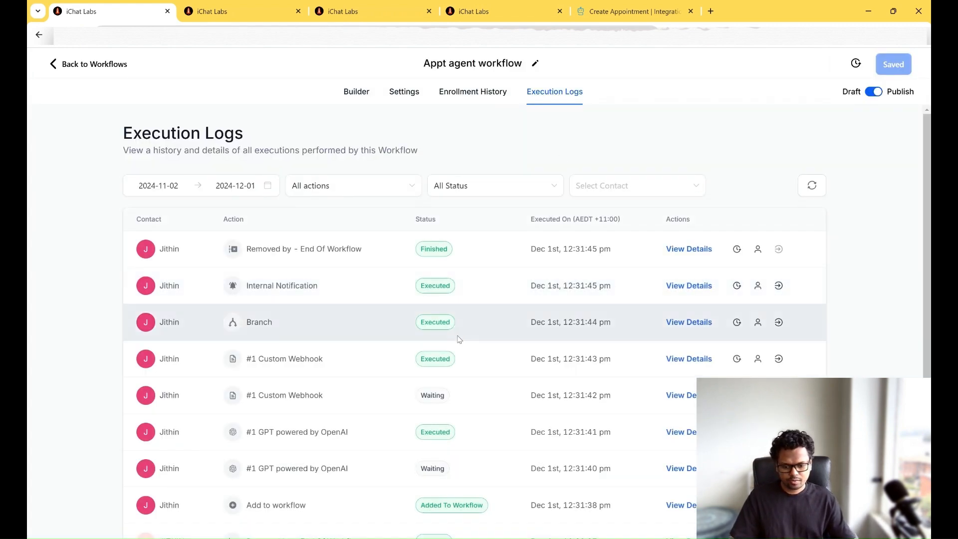
scroll(467, 319, "down", 3)
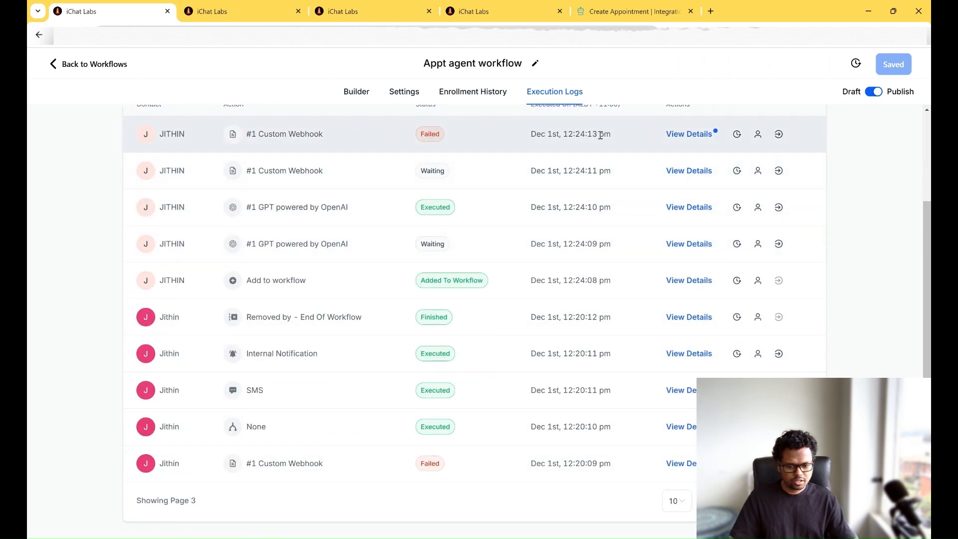
left_click(671, 135)
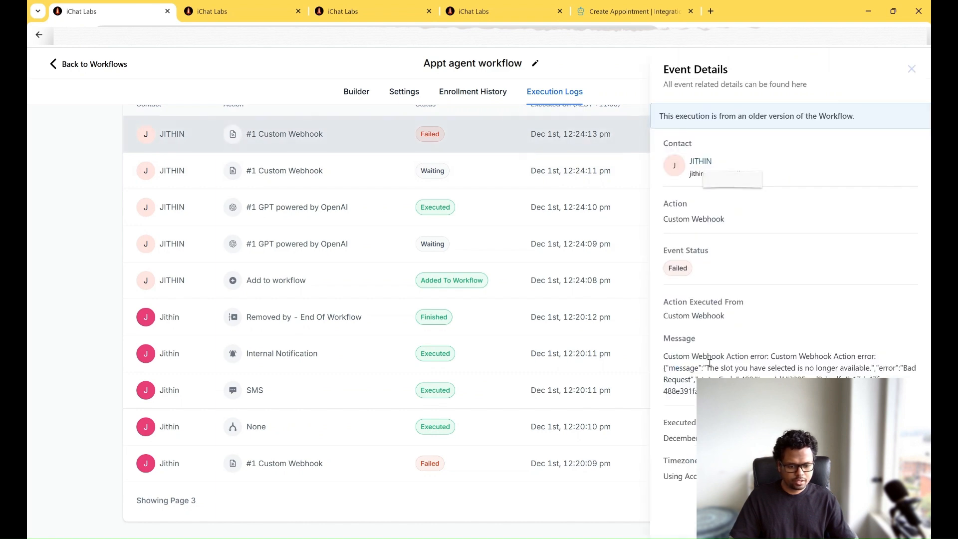
left_click_drag(709, 367, 869, 371)
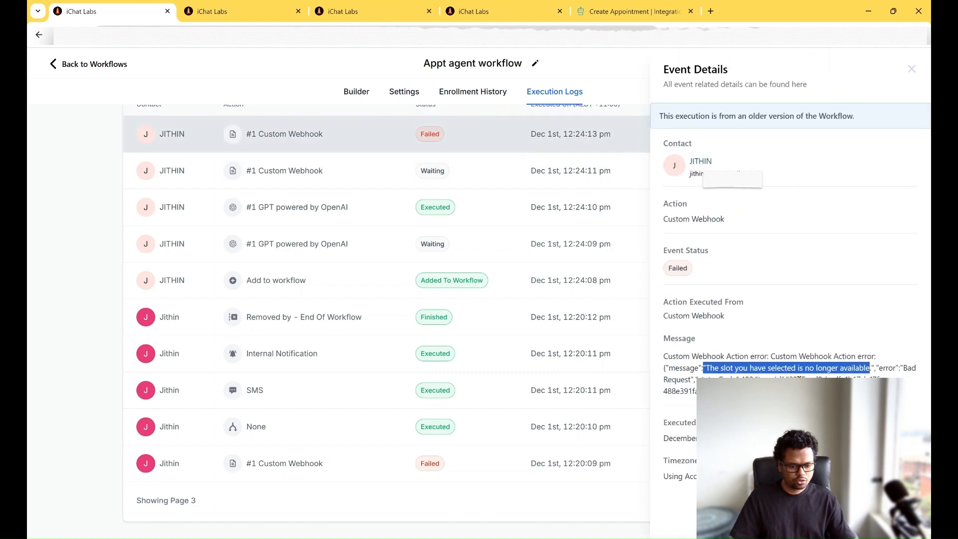
left_click(561, 366)
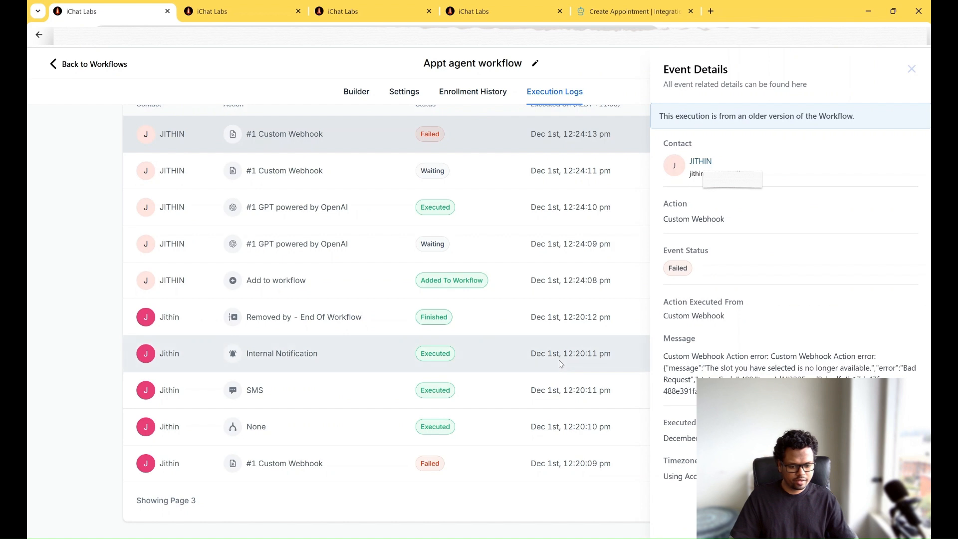
Return to the workflow builder and open the Condition action to examine its branch settings.
left_click(368, 93)
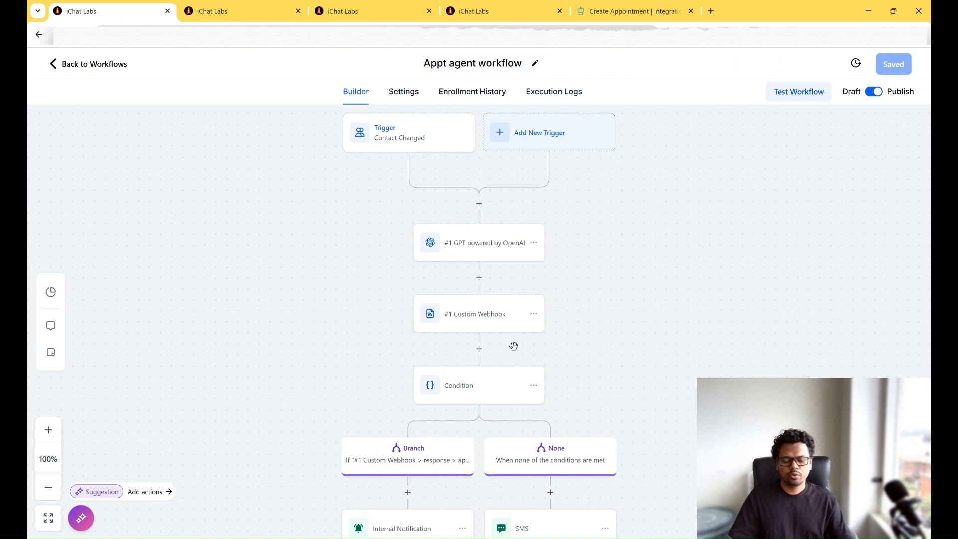
scroll(641, 359, "down", 3)
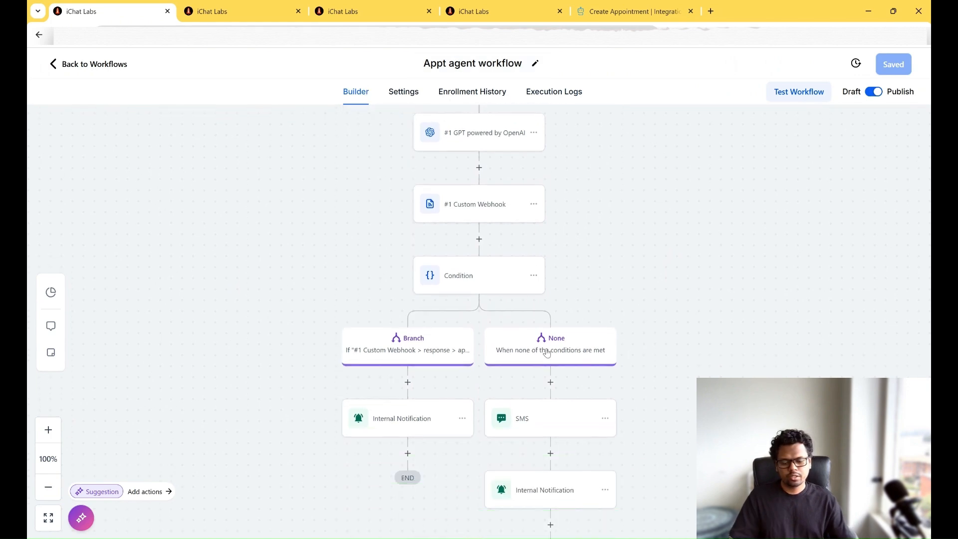
left_click(491, 281)
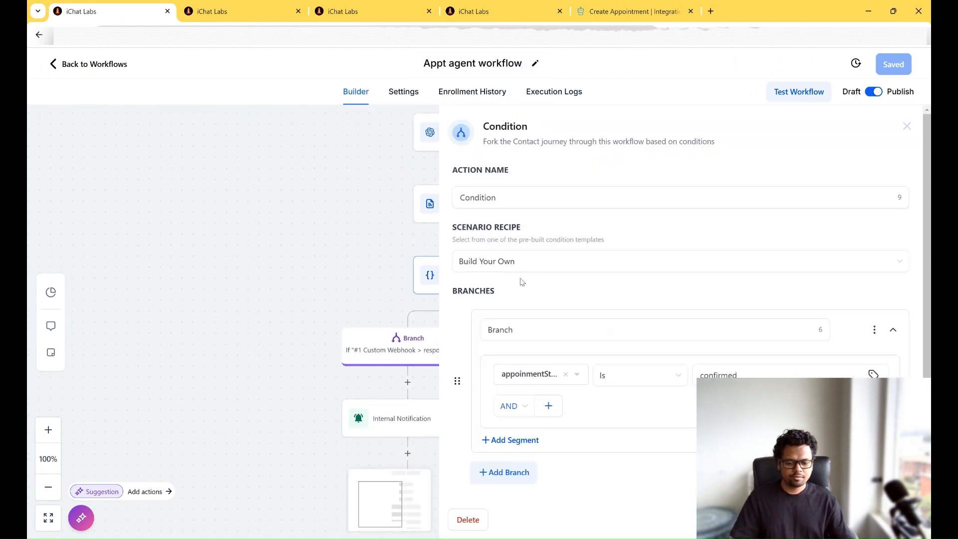
scroll(524, 283, "down", 2)
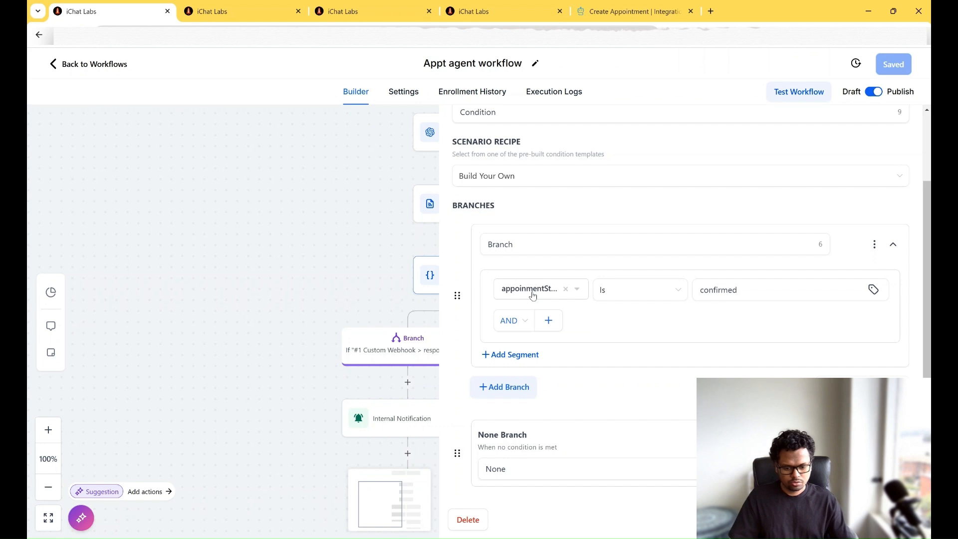
Clear the branch's condition field and reselect the appointment status from the #1 Custom Webhook response.
left_click(532, 295)
left_click(522, 310)
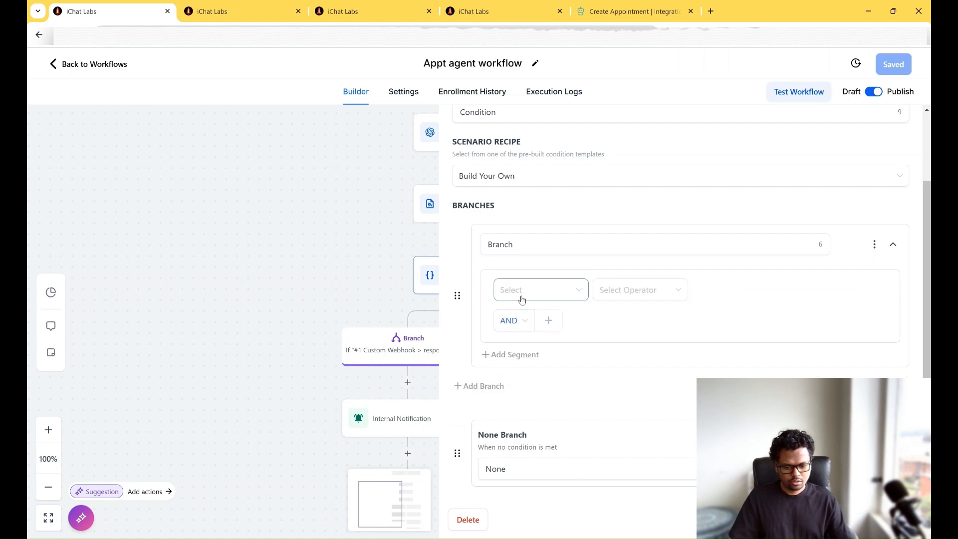
left_click(521, 298)
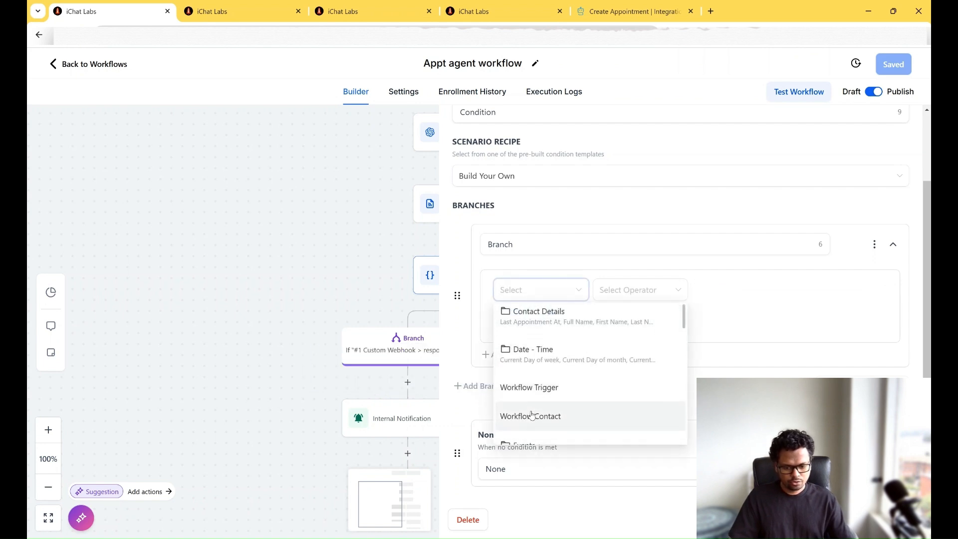
scroll(531, 414, "down", 5)
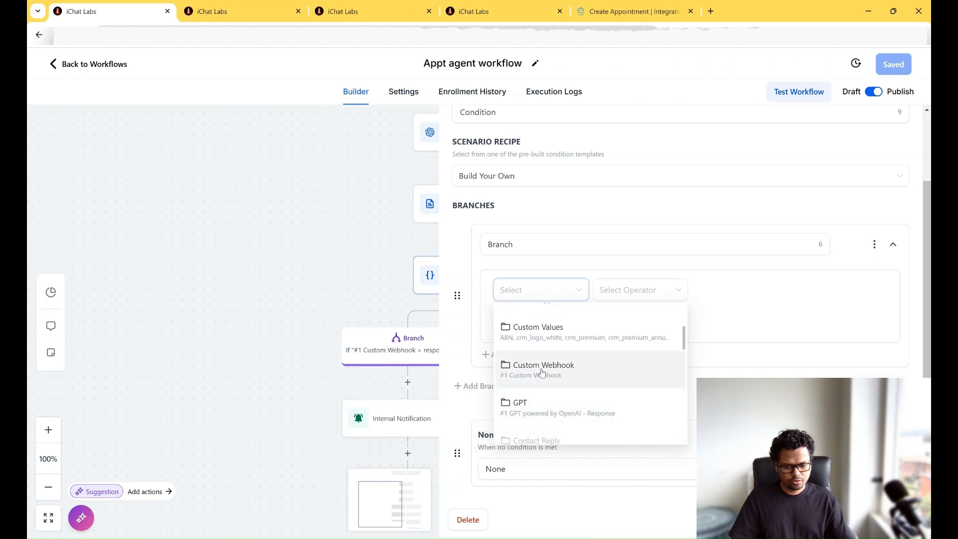
left_click(542, 373)
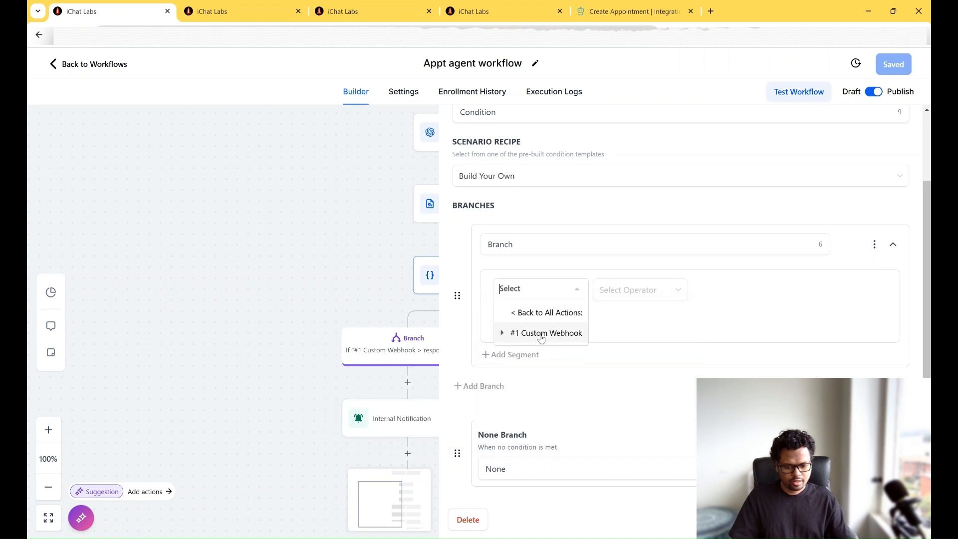
left_click(541, 339)
left_click(539, 359)
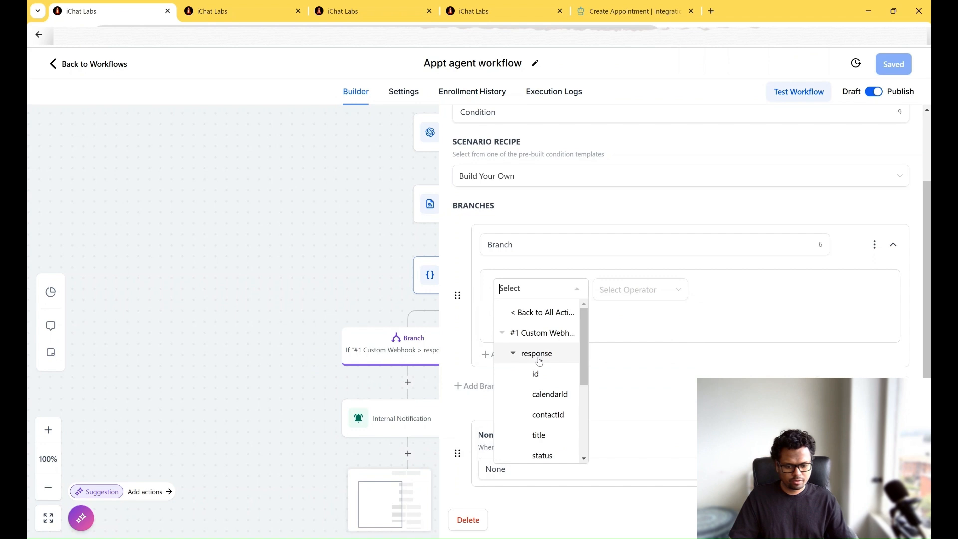
scroll(543, 382, "down", 3)
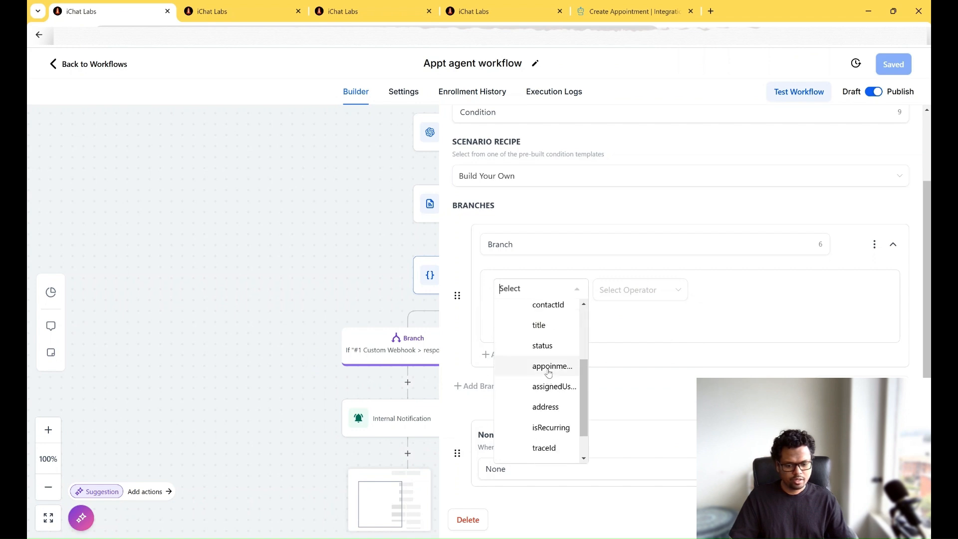
left_click(551, 369)
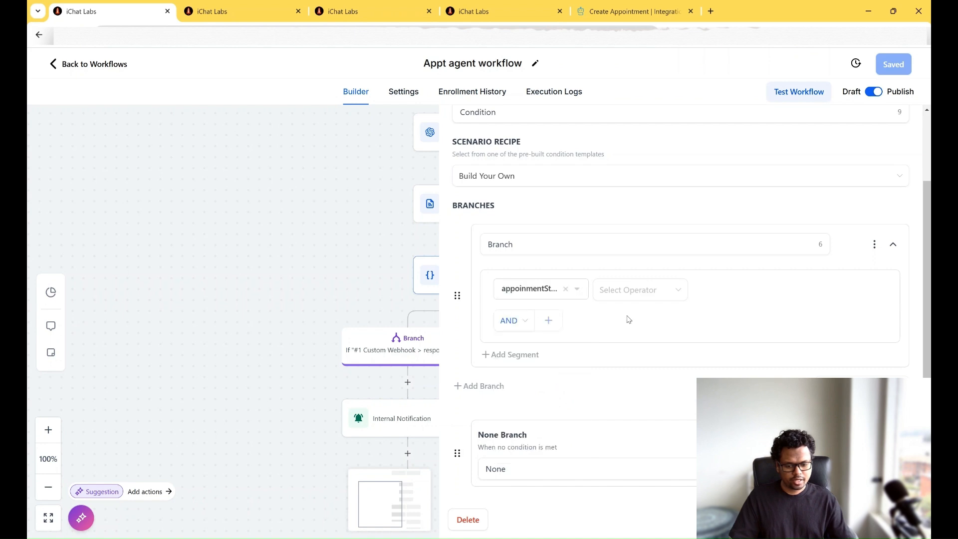
Set the branch condition's operator to Is and leave the Condition action without saving.
left_click(635, 296)
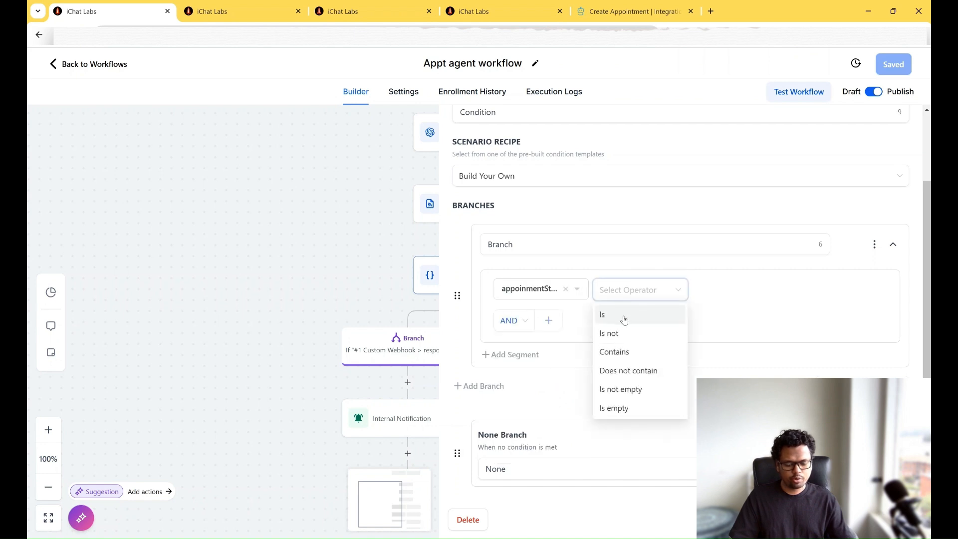
left_click(625, 315)
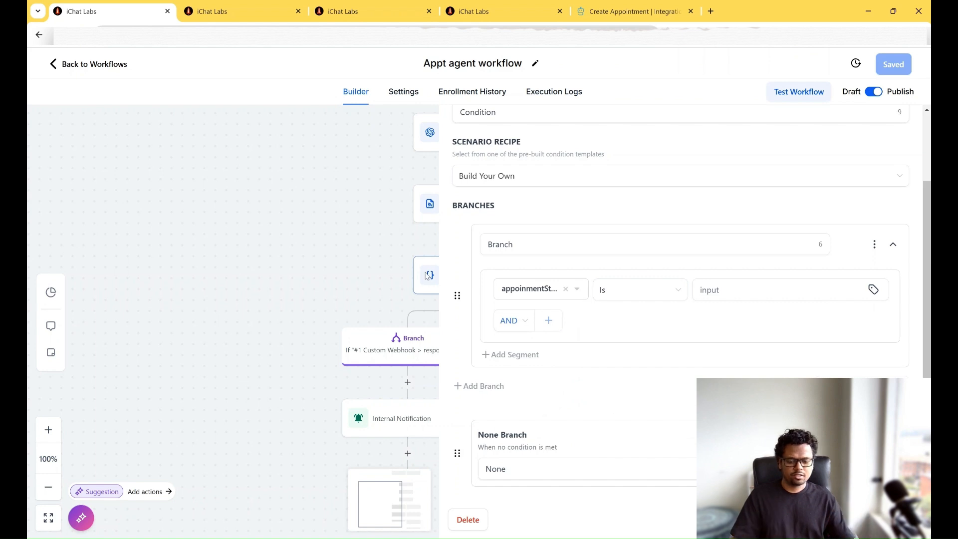
left_click(351, 272)
Open the SMS action under the None branch and examine its message.
scroll(571, 313, "down", 1)
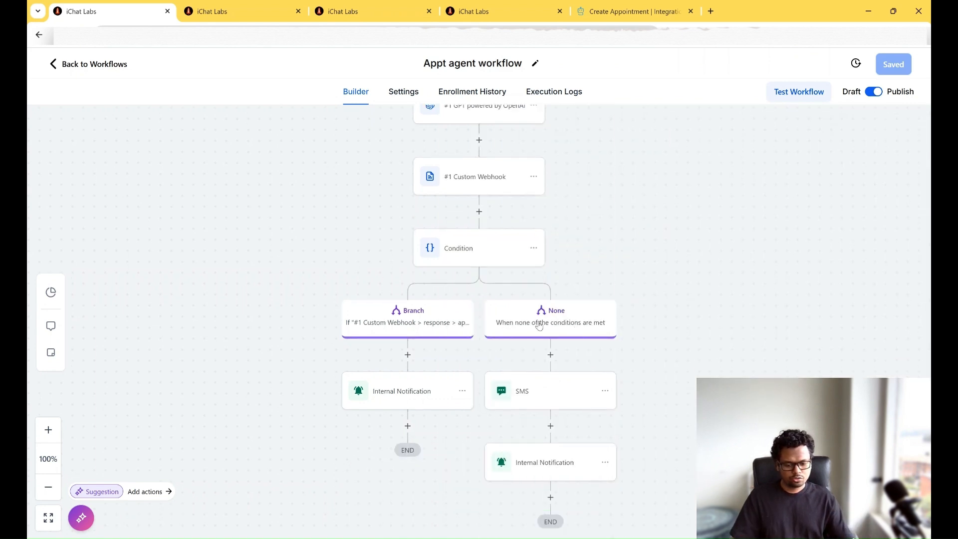
left_click(553, 394)
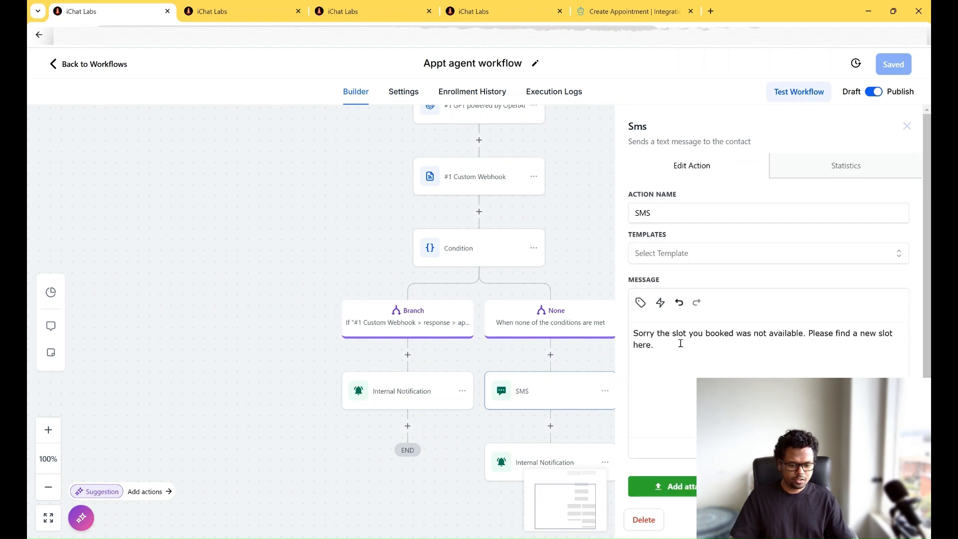